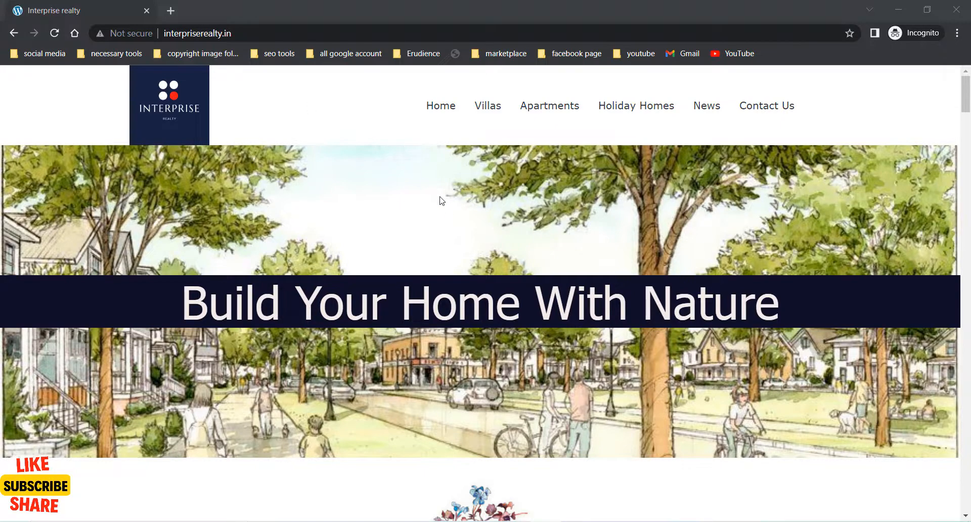
# Step: Examine how the Interprise realty site header and its navigation behave while moving through the home page
pyautogui.scroll(-7, 446, 206)
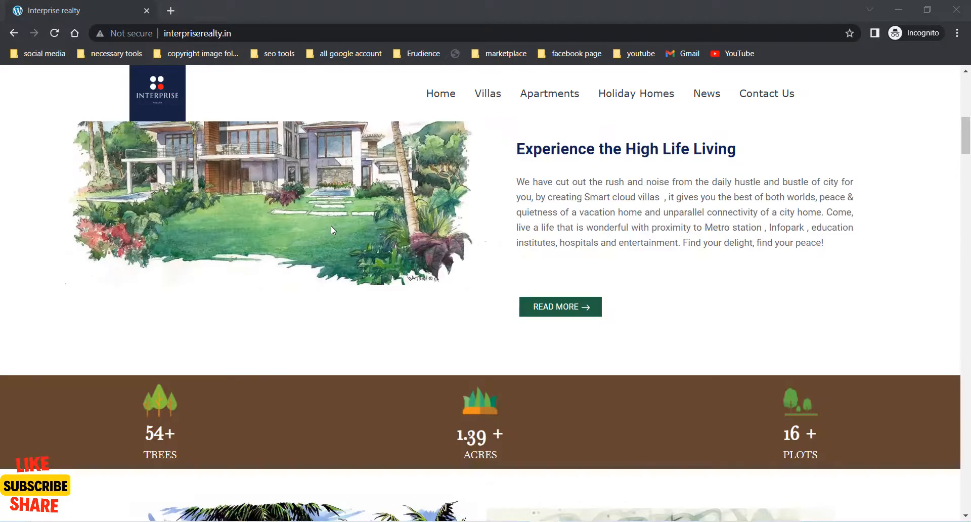
pyautogui.scroll(11, 342, 239)
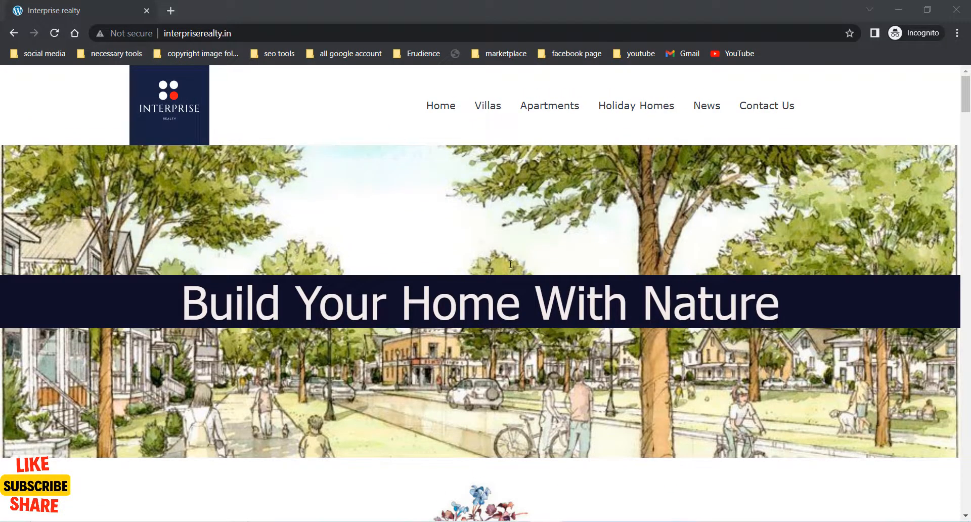
pyautogui.scroll(-10, 368, 253)
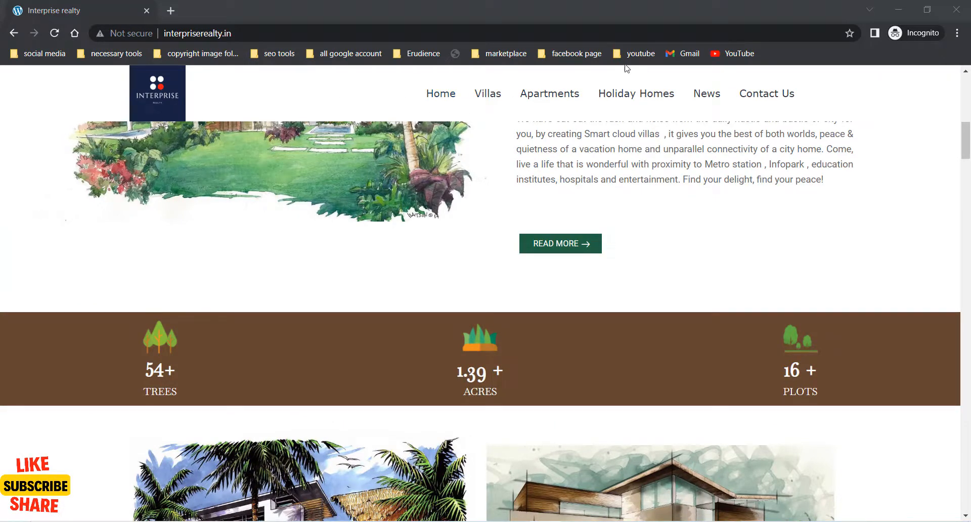
pyautogui.scroll(10, 277, 150)
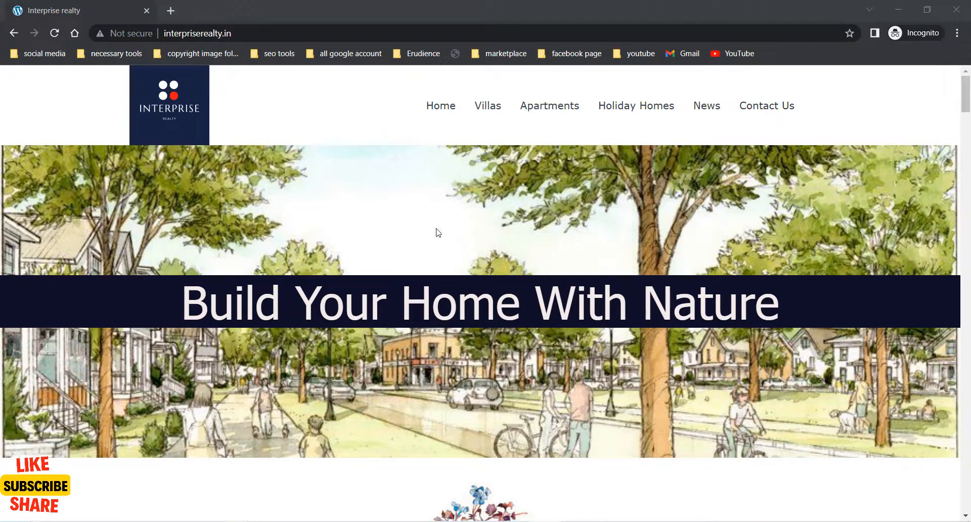
pyautogui.scroll(-15, 438, 232)
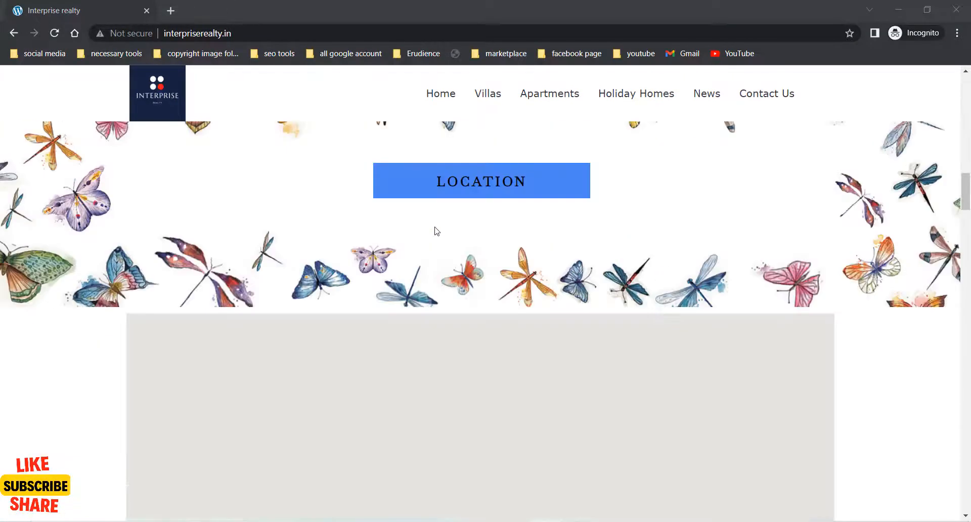
pyautogui.scroll(-4, 435, 231)
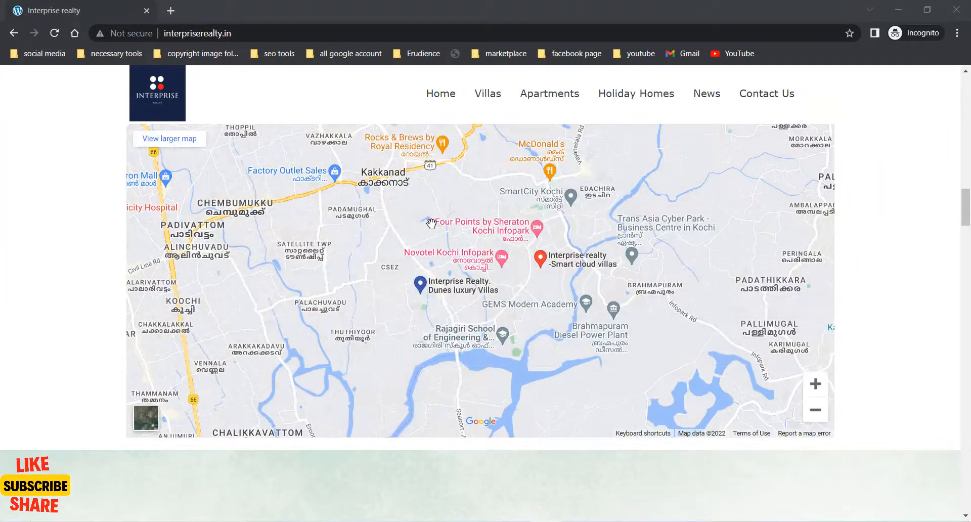
pyautogui.scroll(15, 431, 223)
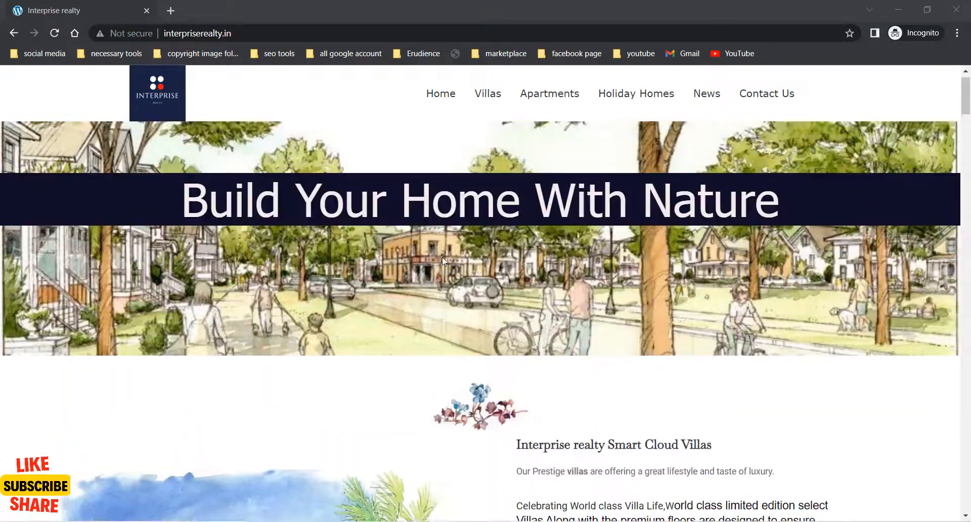
pyautogui.scroll(-12, 443, 260)
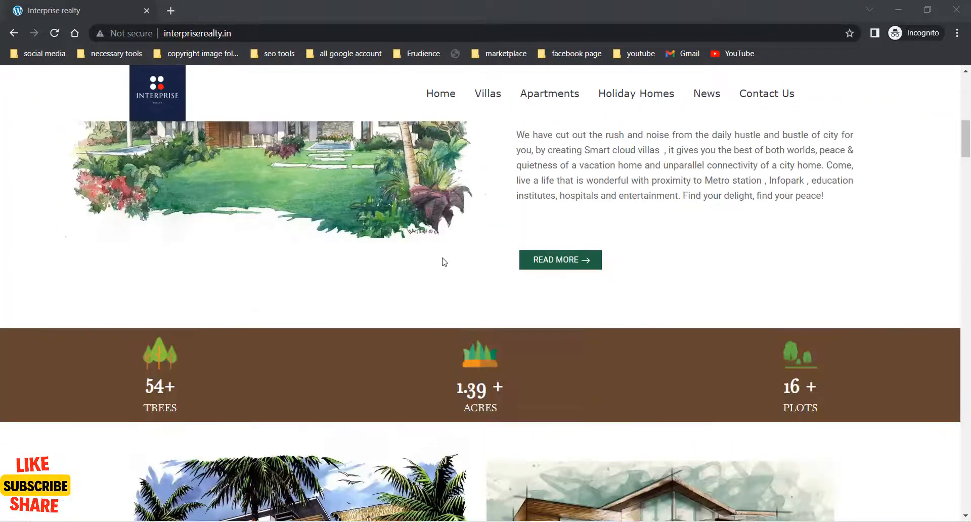
pyautogui.scroll(-10, 443, 260)
pyautogui.scroll(6, 443, 260)
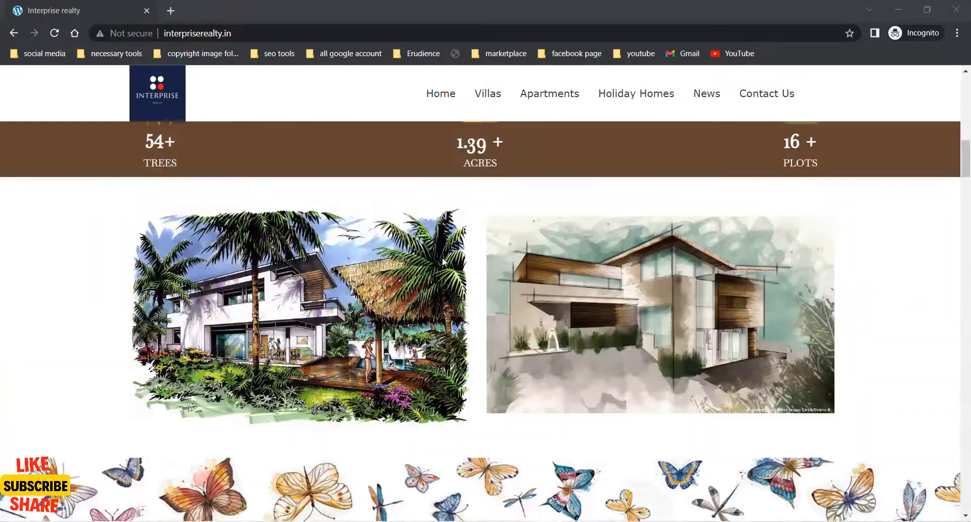
pyautogui.scroll(10, 443, 260)
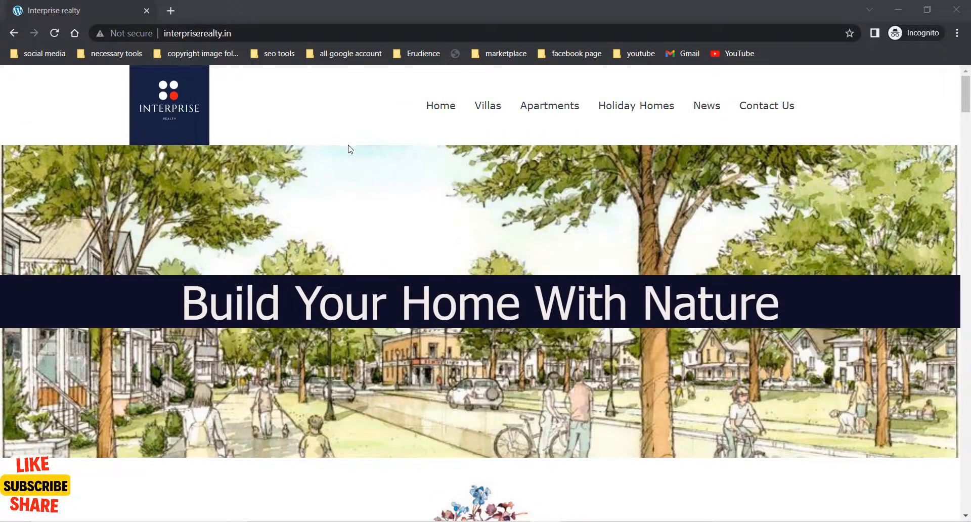
pyautogui.scroll(-9, 371, 167)
pyautogui.scroll(9, 373, 168)
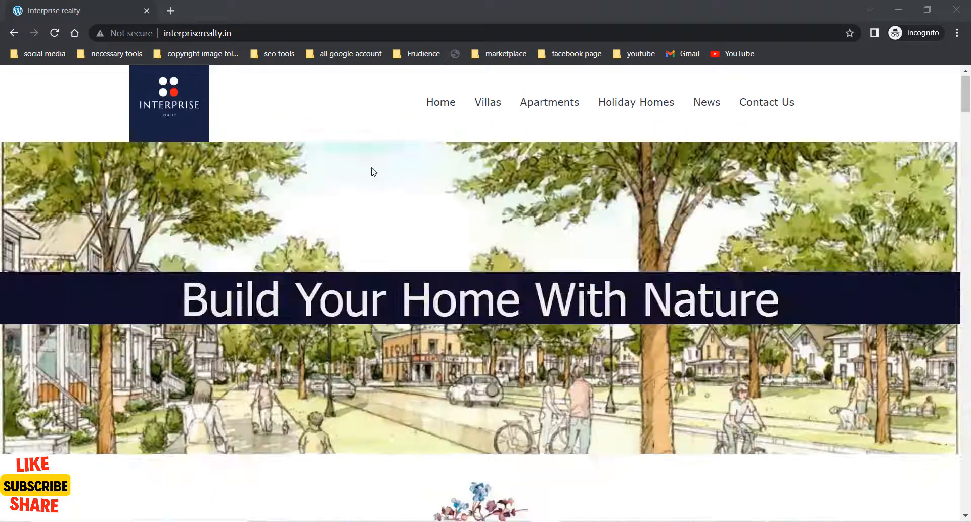
pyautogui.scroll(-5, 373, 172)
pyautogui.scroll(-12, 373, 172)
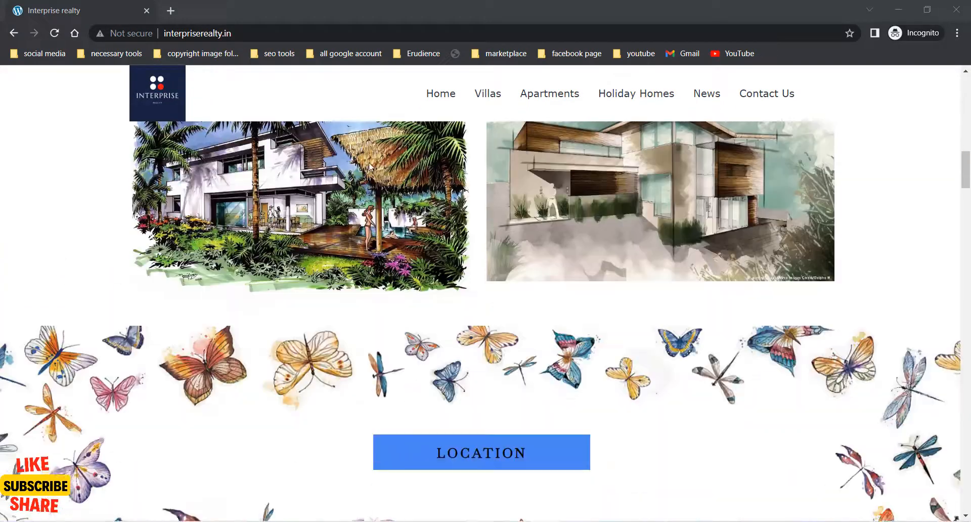
pyautogui.scroll(4, 369, 165)
pyautogui.scroll(3, 372, 167)
pyautogui.scroll(3, 324, 157)
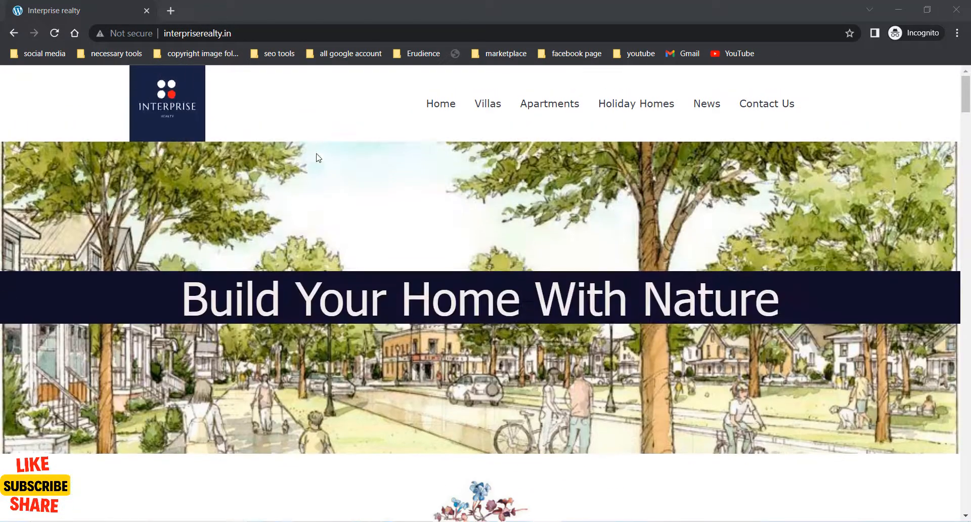
pyautogui.scroll(-5, 332, 151)
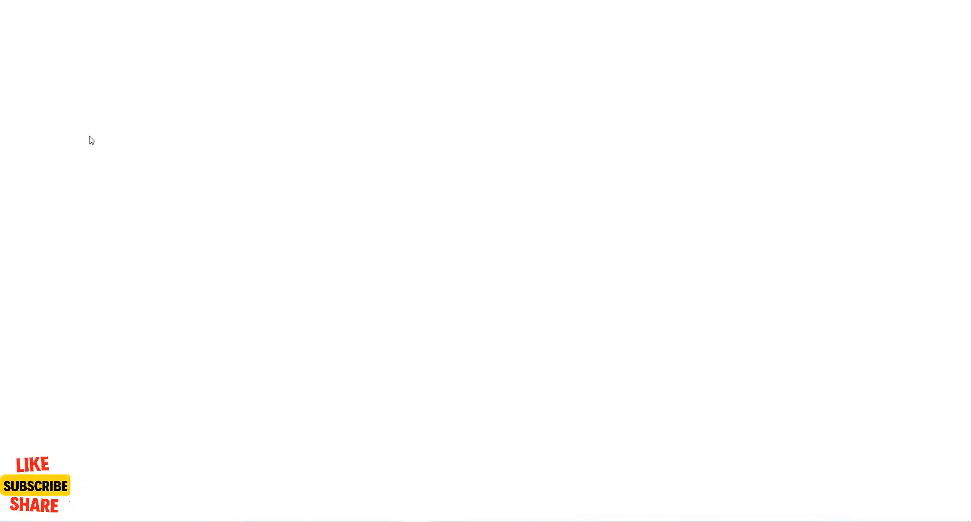
pyautogui.scroll(-3, 377, 242)
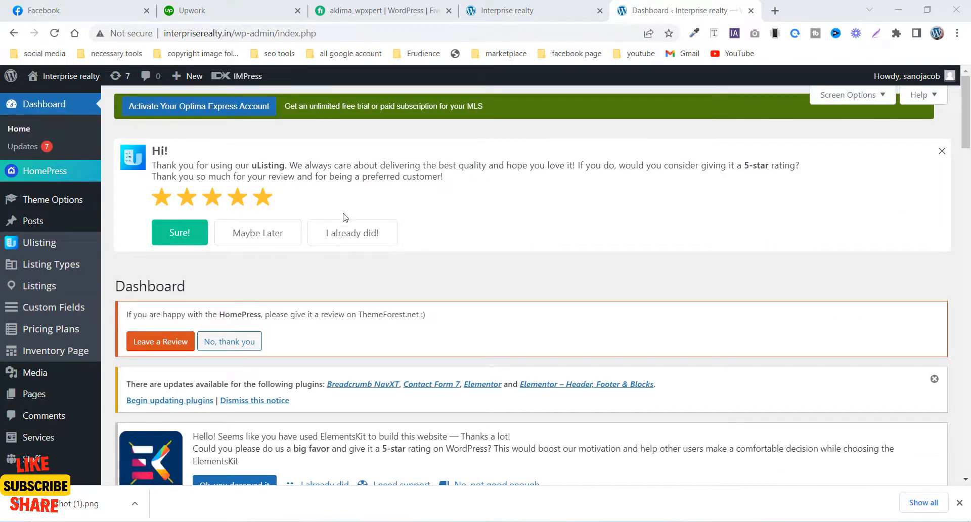
# Step: Open the page for adding new plugins from the WordPress dashboard
pyautogui.scroll(-6, 43, 353)
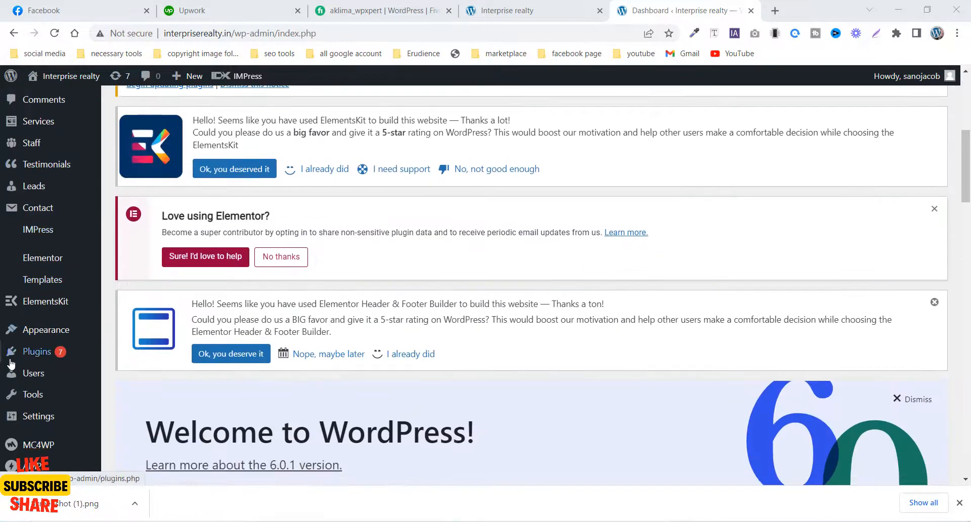
pyautogui.moveTo(41, 357)
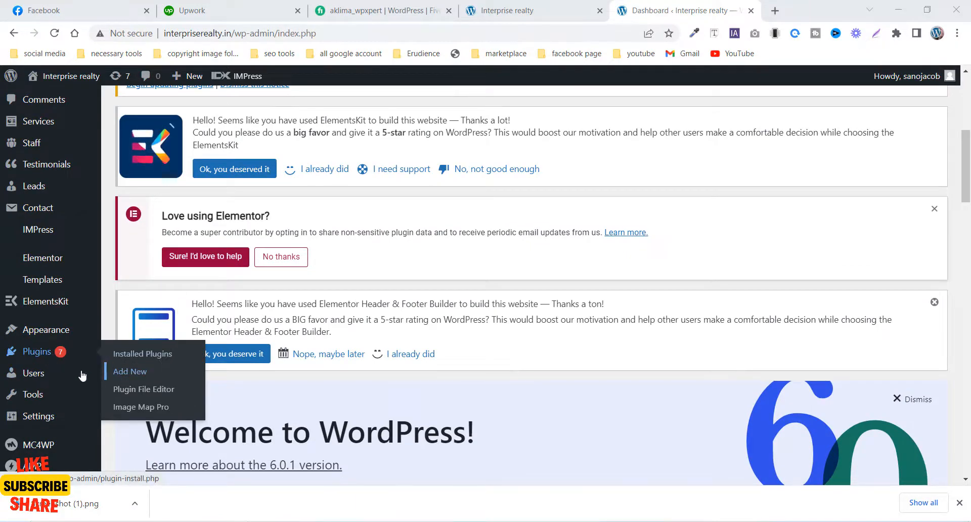
pyautogui.click(122, 372)
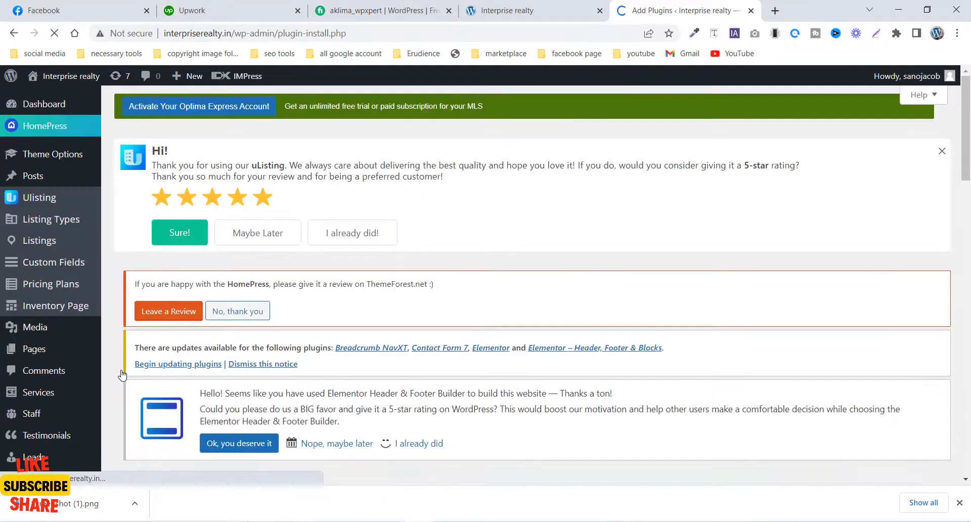
# Step: Search the plugin directory for "Sticky Header Effects for Elementor"
pyautogui.scroll(-8, 196, 404)
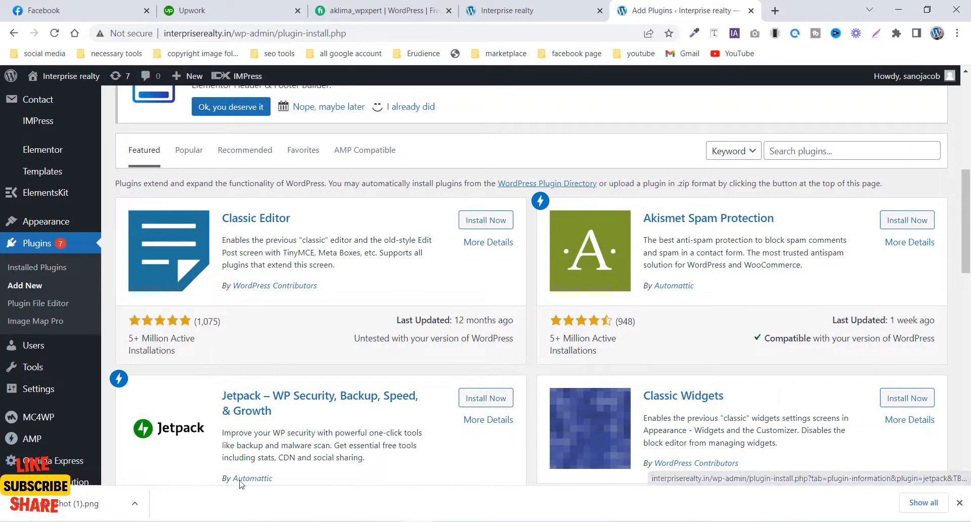
pyautogui.click(813, 155)
pyautogui.rightClick(813, 155)
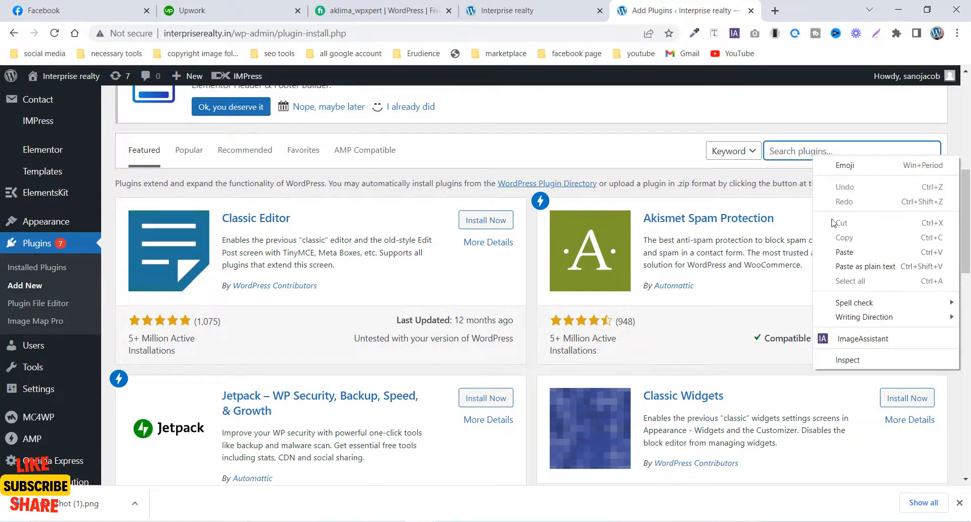
pyautogui.click(840, 251)
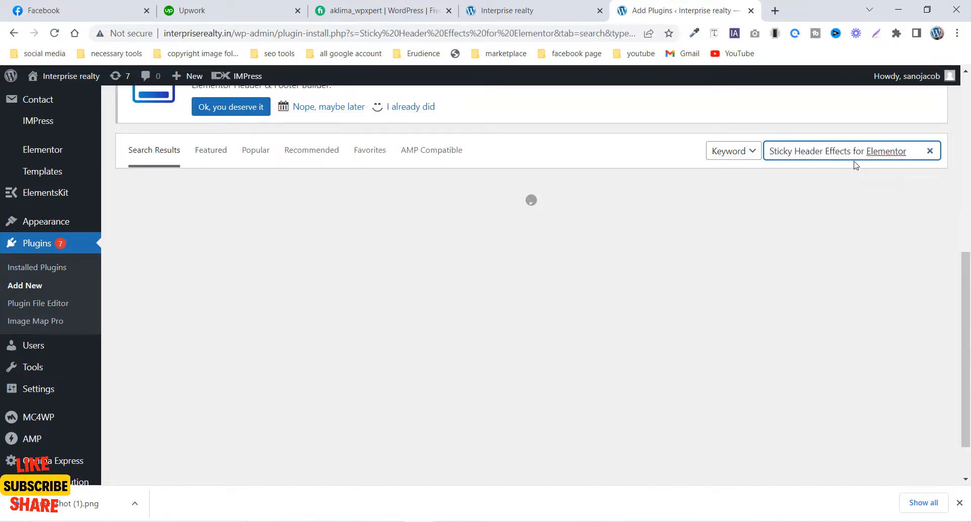
pyautogui.moveTo(913, 149); pyautogui.dragTo(561, 173)
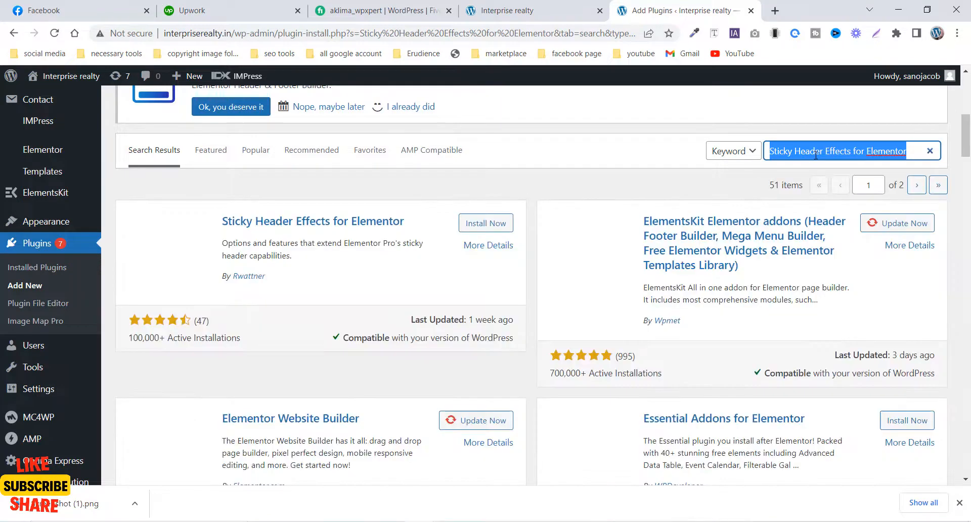
# Step: Install and activate the Sticky Header Effects for Elementor plugin
pyautogui.click(342, 289)
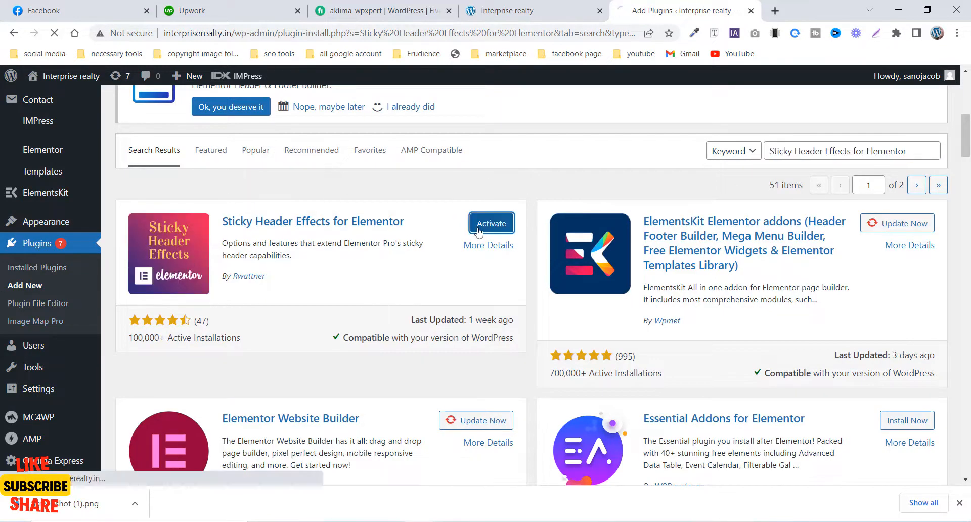
pyautogui.click(479, 230)
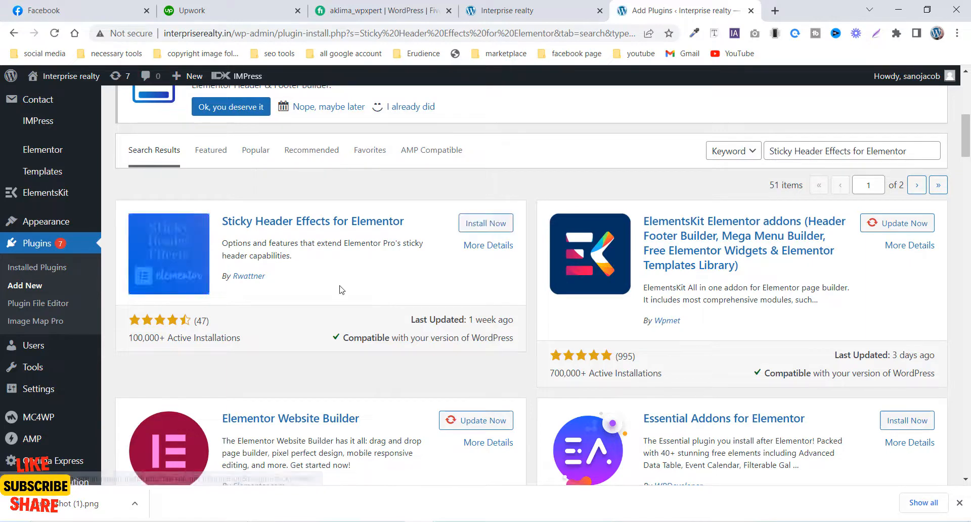
pyautogui.click(479, 230)
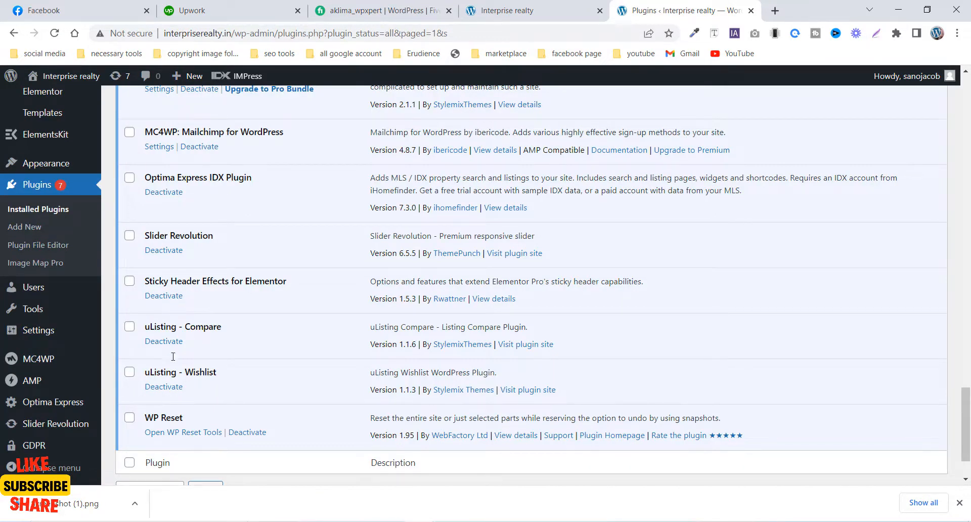
# Step: Review the Elementor editing options on the logged-in home page, the Appearance options and the installed plugins list
pyautogui.click(546, 12)
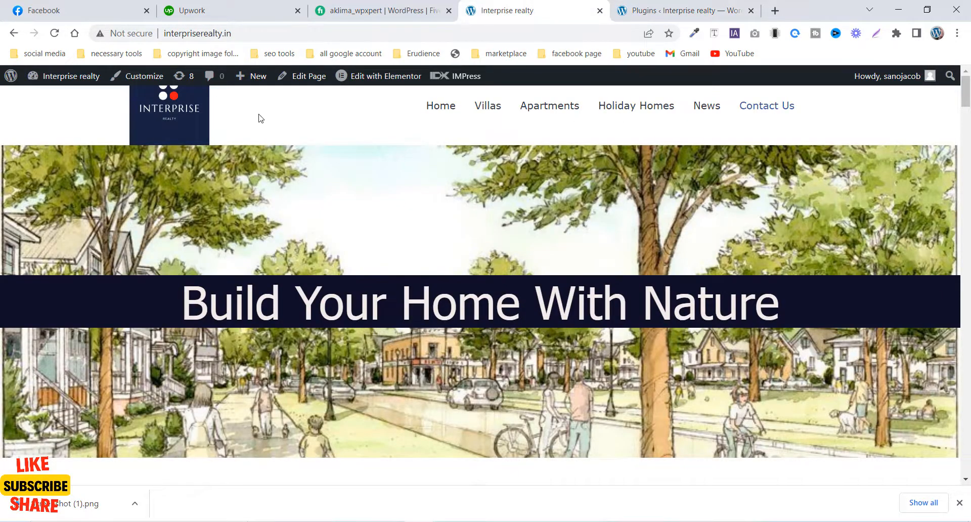
pyautogui.moveTo(408, 85)
pyautogui.moveTo(377, 79)
pyautogui.click(697, 10)
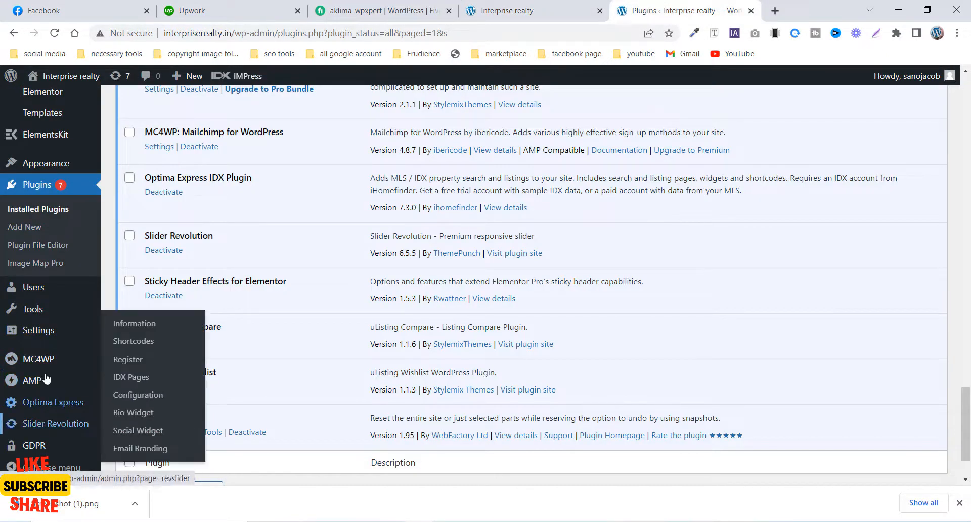
pyautogui.scroll(-1, 30, 308)
pyautogui.moveTo(52, 168)
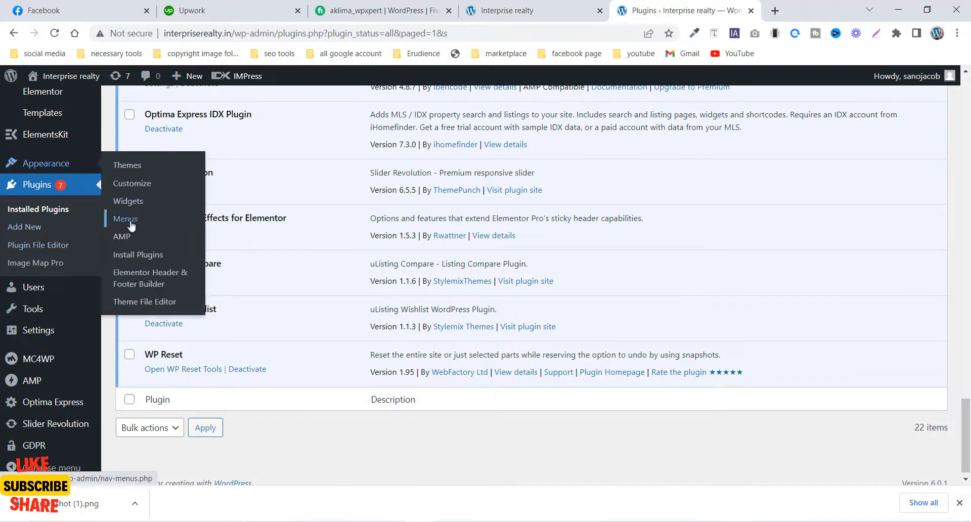
pyautogui.scroll(-1, 162, 231)
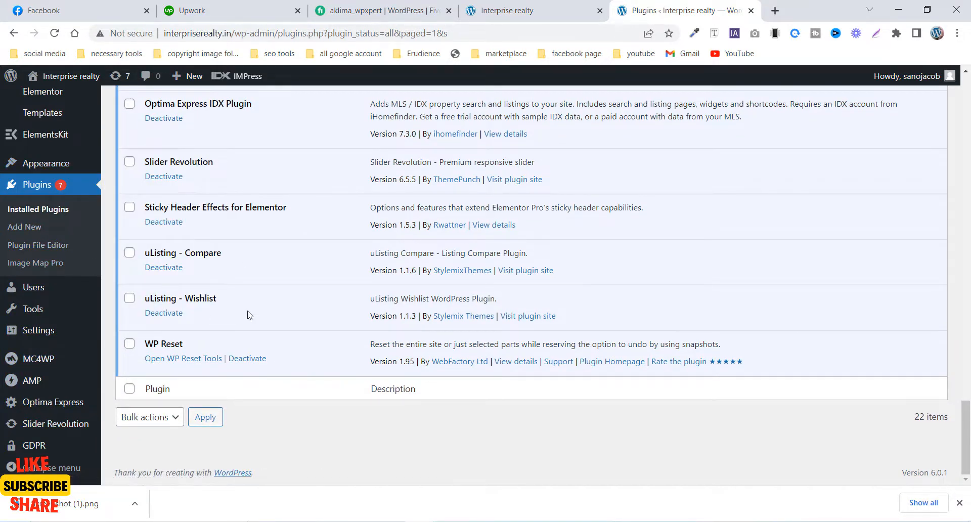
pyautogui.scroll(3, 293, 318)
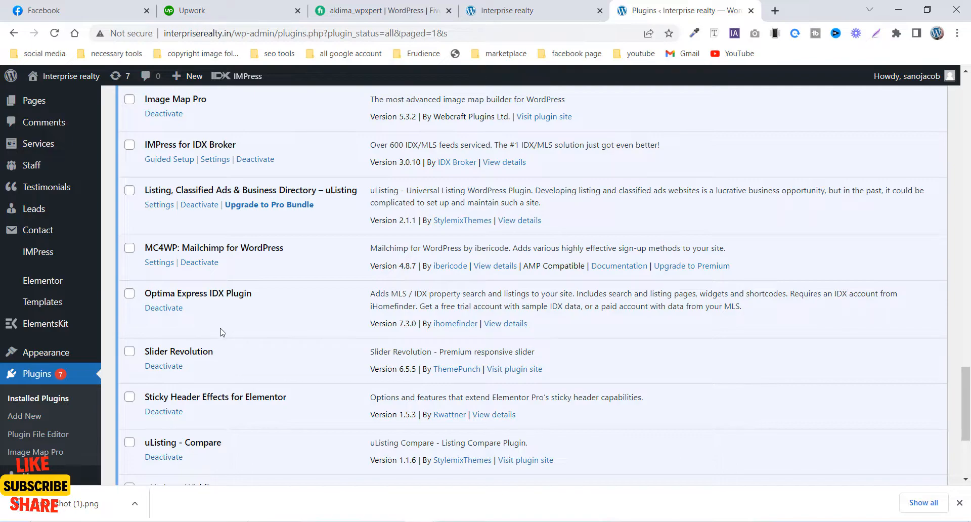
# Step: Check the header's sticky behaviour on the home page in the incognito window and in the logged-in browser window
pyautogui.hotkey('alt', 'Tab')
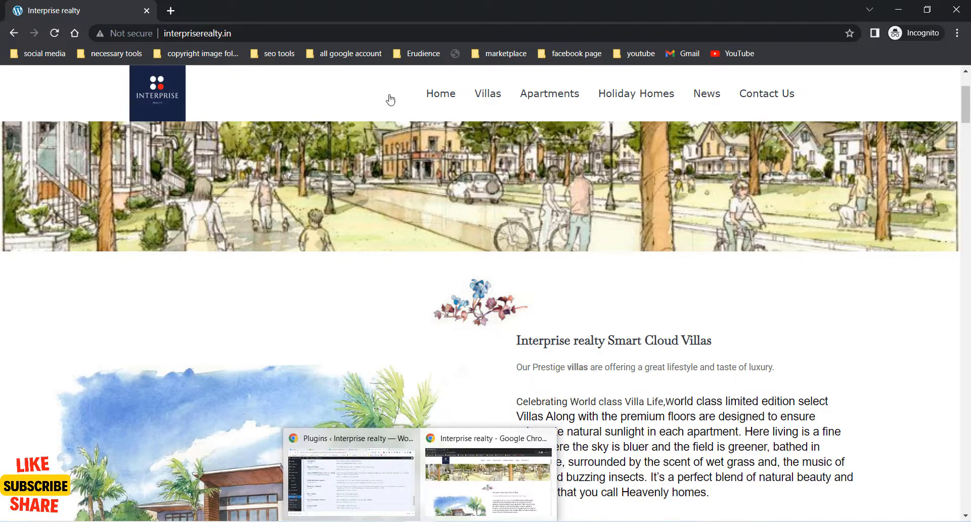
pyautogui.scroll(-6, 522, 167)
pyautogui.scroll(-7, 451, 337)
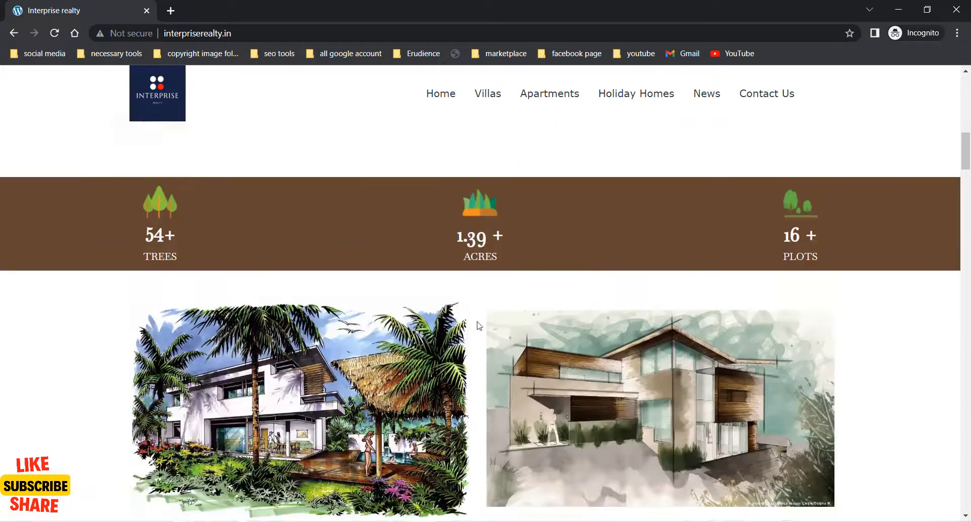
pyautogui.scroll(14, 397, 318)
pyautogui.scroll(4, 401, 318)
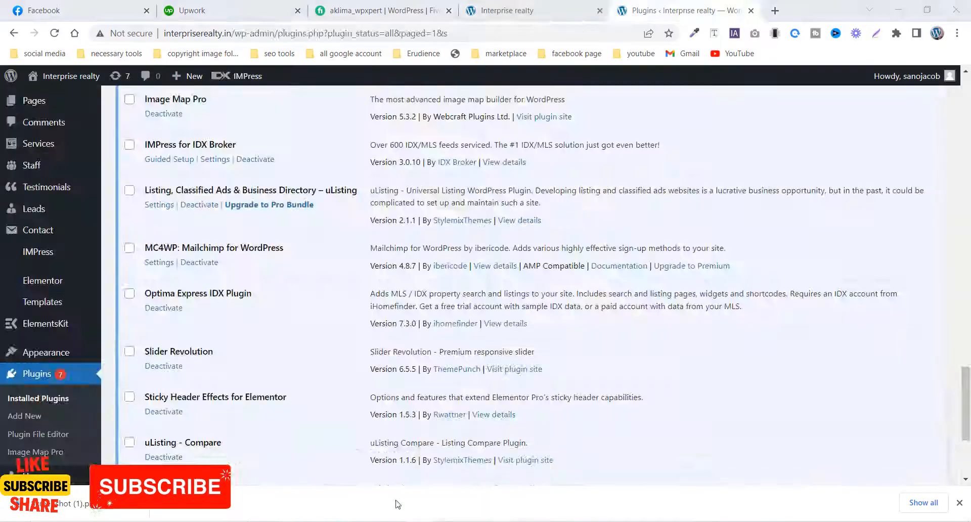
pyautogui.click(398, 498)
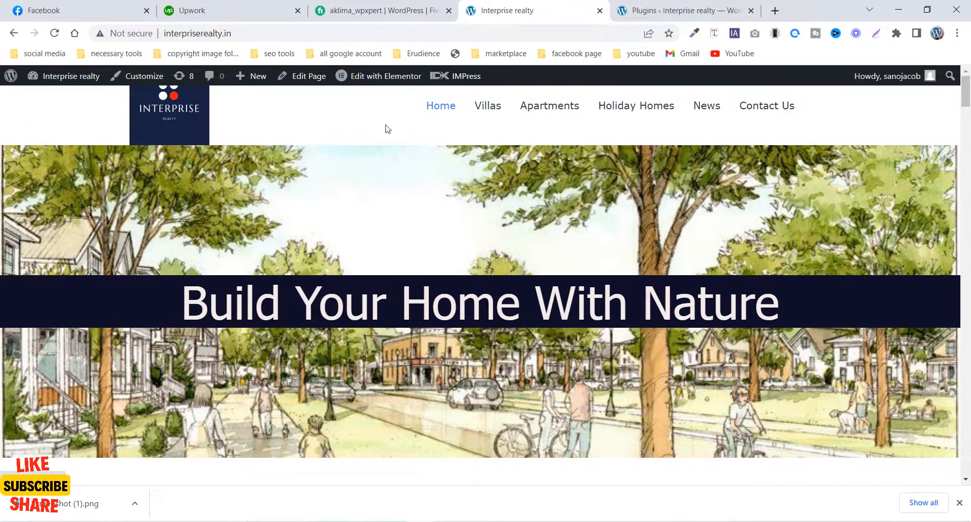
pyautogui.scroll(-15, 387, 128)
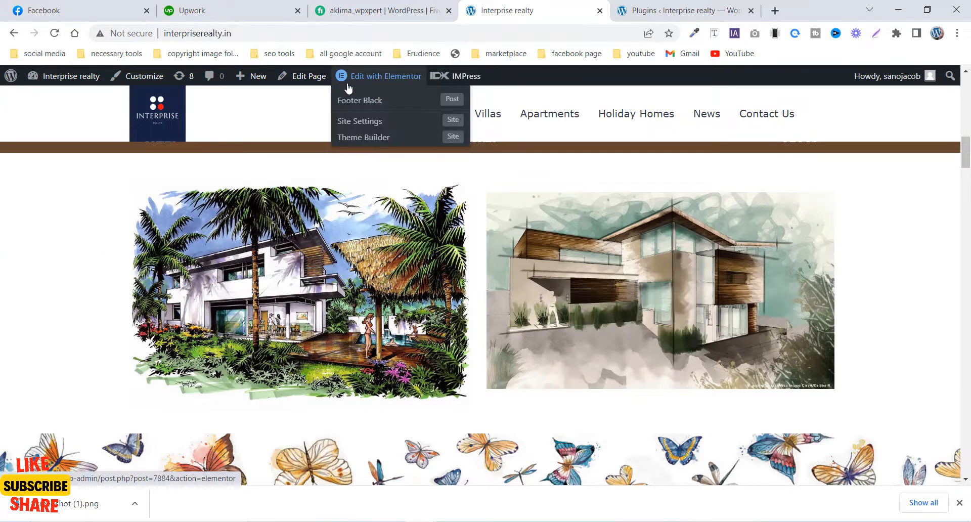
# Step: Open the home page in the Elementor editor and select the header section containing the logo and navigation for editing
pyautogui.click(382, 81)
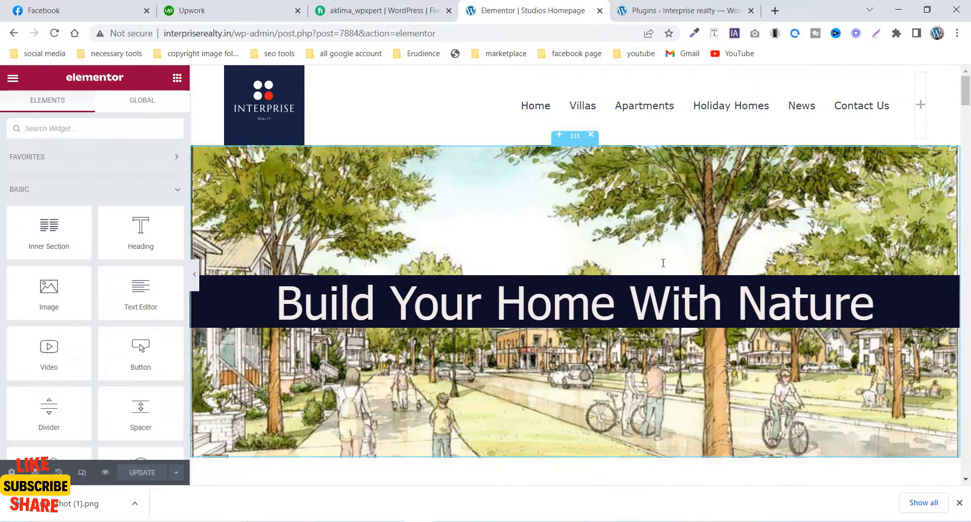
pyautogui.scroll(-6, 514, 283)
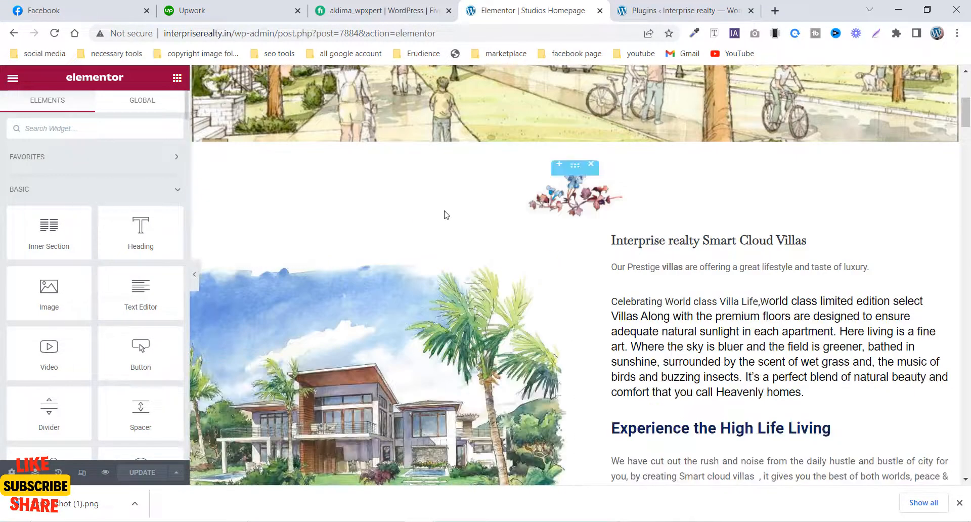
pyautogui.scroll(6, 445, 213)
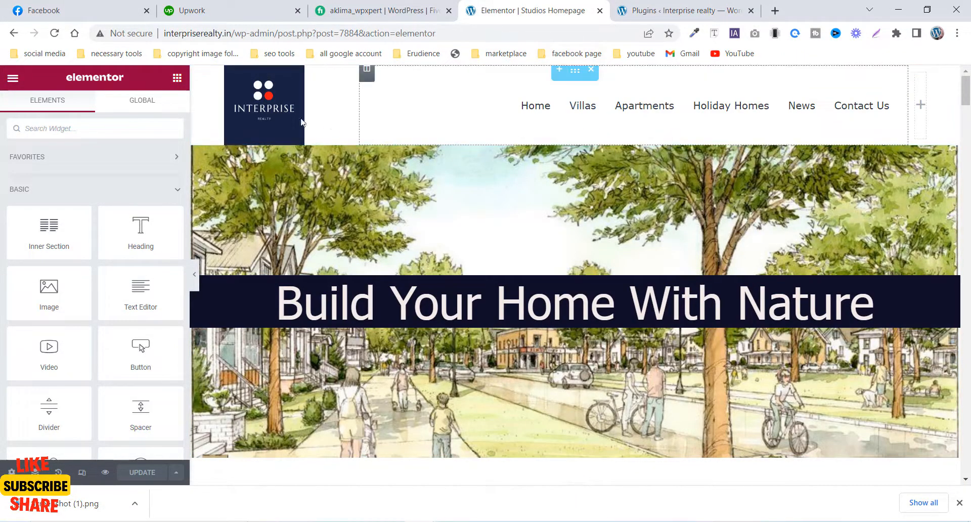
pyautogui.click(574, 75)
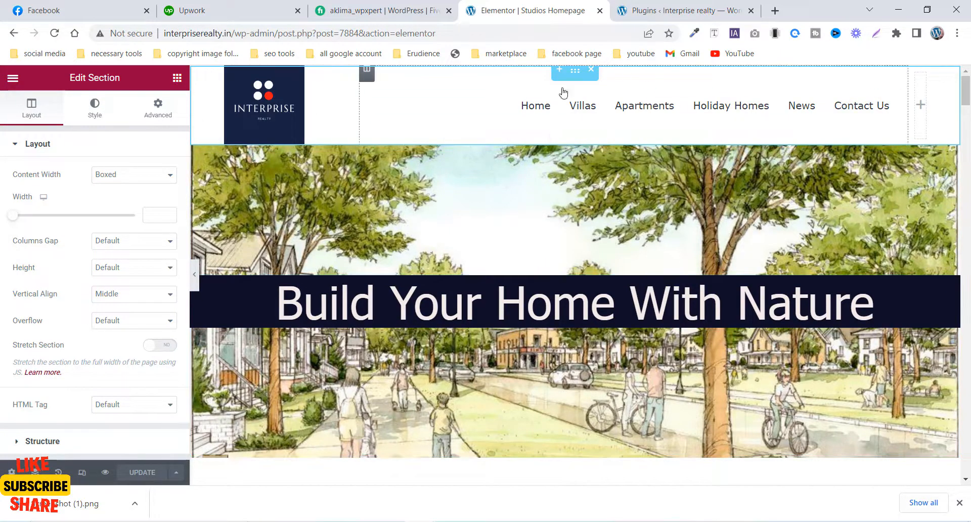
pyautogui.scroll(-10, 506, 152)
pyautogui.scroll(-8, 464, 275)
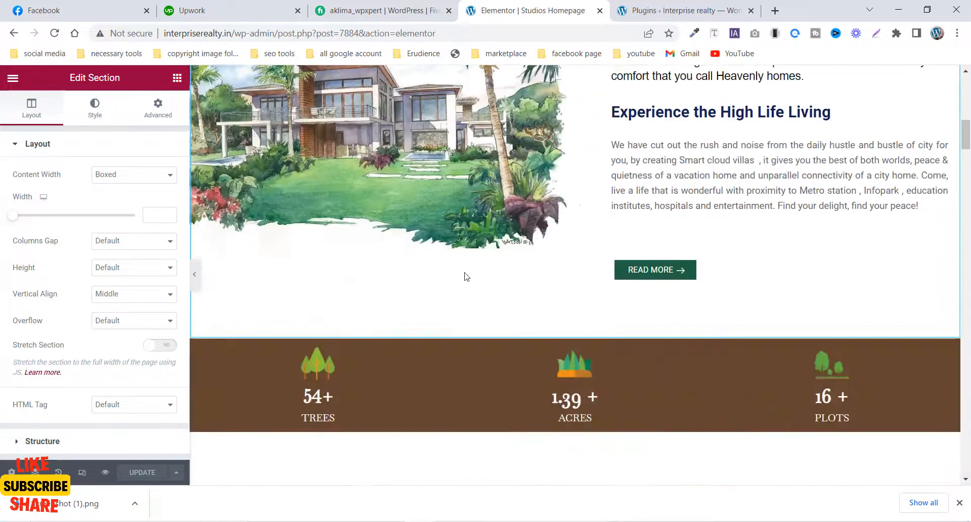
pyautogui.scroll(15, 557, 318)
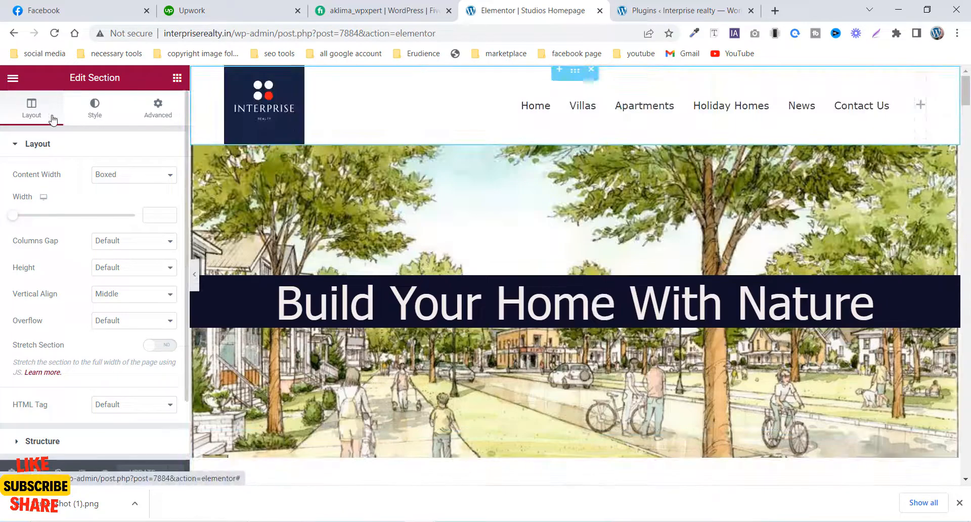
# Step: Enable Sticky Header Effects in the header section's advanced settings
pyautogui.click(158, 115)
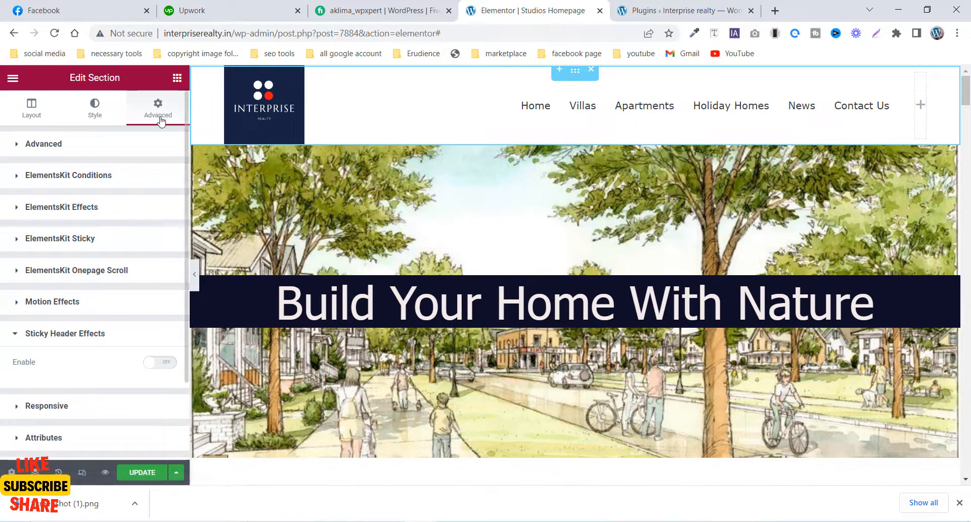
pyautogui.scroll(-2, 141, 175)
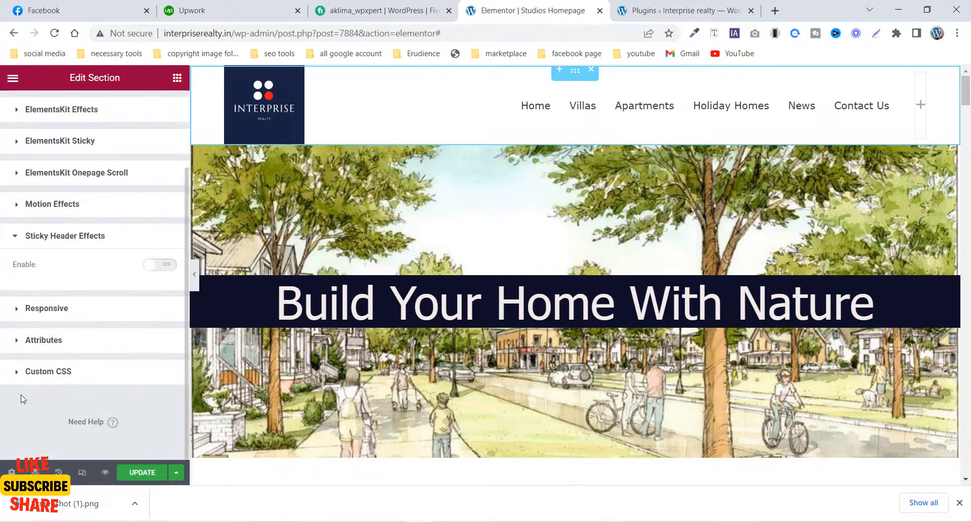
pyautogui.scroll(2, 78, 304)
pyautogui.scroll(-2, 78, 298)
pyautogui.click(163, 268)
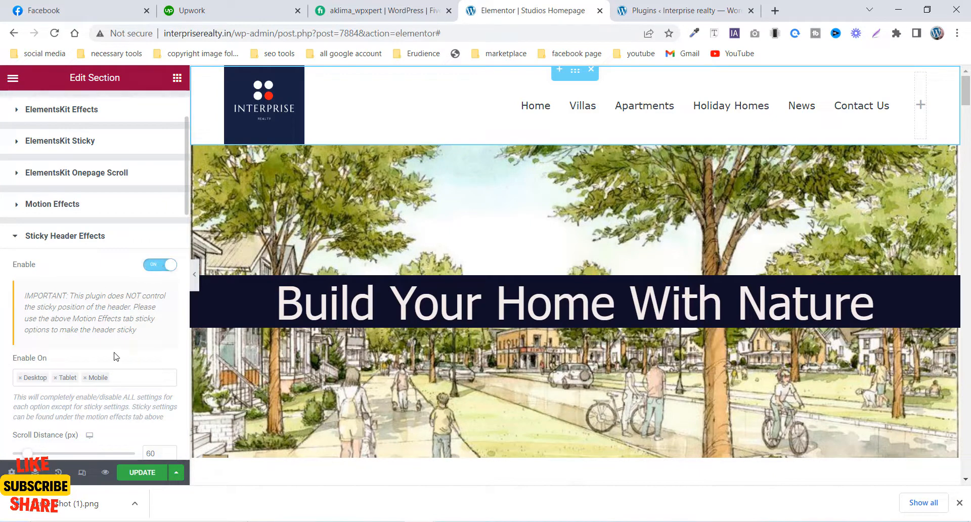
# Step: Review the Sticky Header Effects settings, including devices, scroll distance, transparency, background color, header and logo shrinking, blur and hiding on scroll
pyautogui.scroll(-3, 116, 356)
pyautogui.scroll(-2, 73, 294)
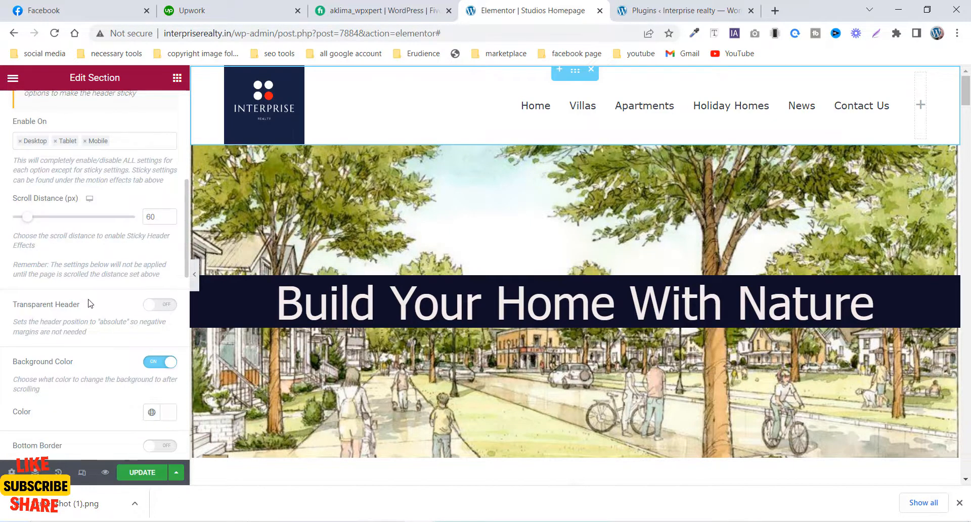
pyautogui.scroll(-4, 131, 371)
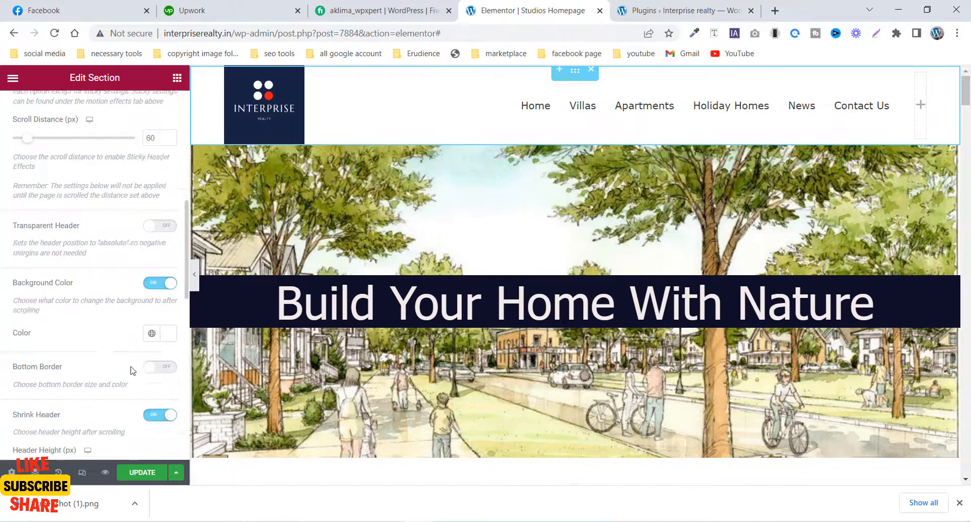
pyautogui.scroll(2, 65, 376)
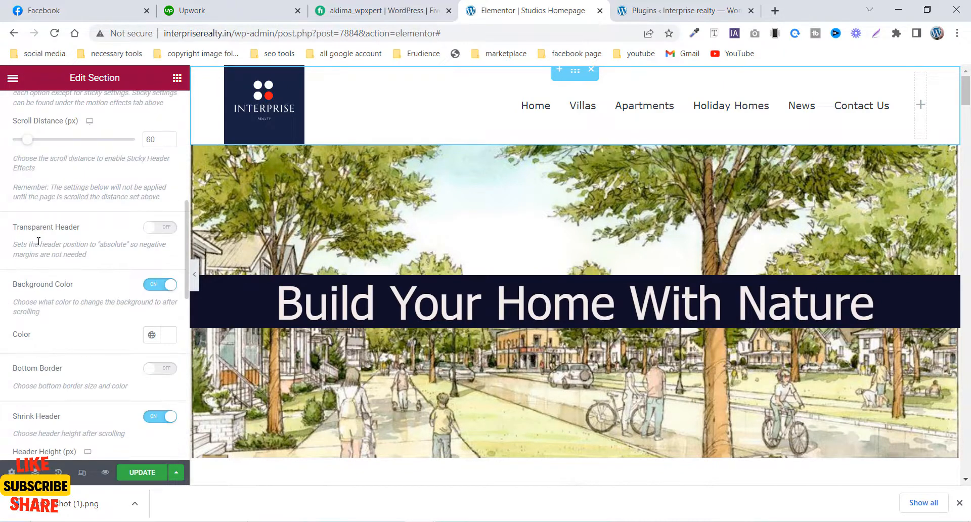
pyautogui.scroll(-4, 39, 241)
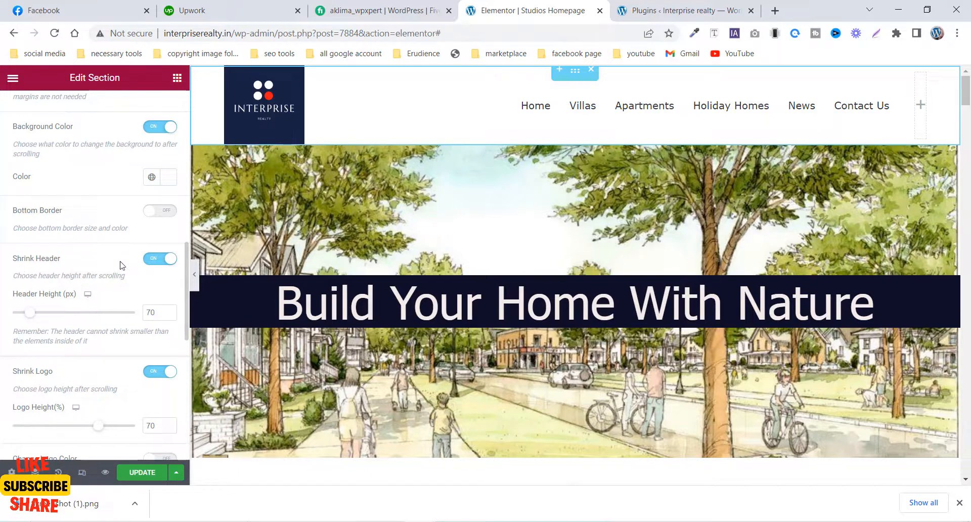
pyautogui.scroll(-6, 122, 264)
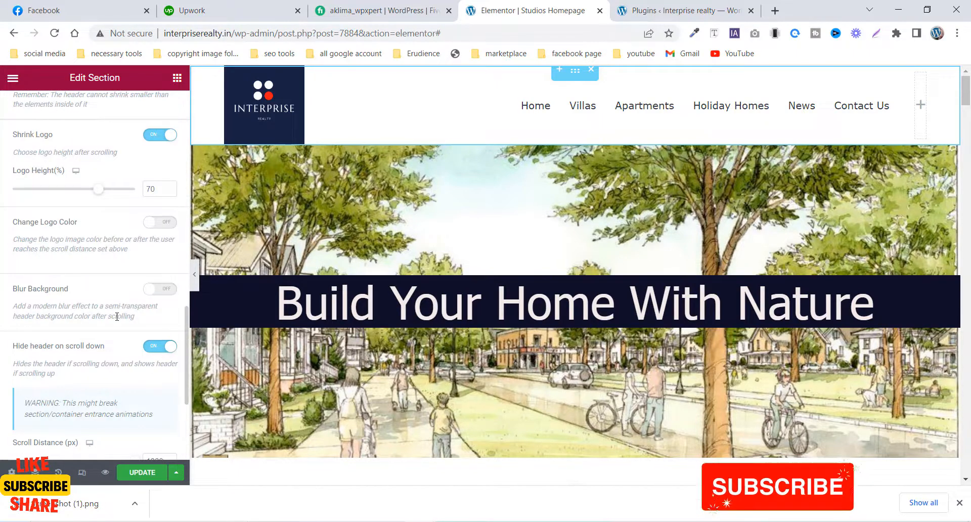
pyautogui.scroll(-4, 117, 317)
pyautogui.scroll(15, 85, 314)
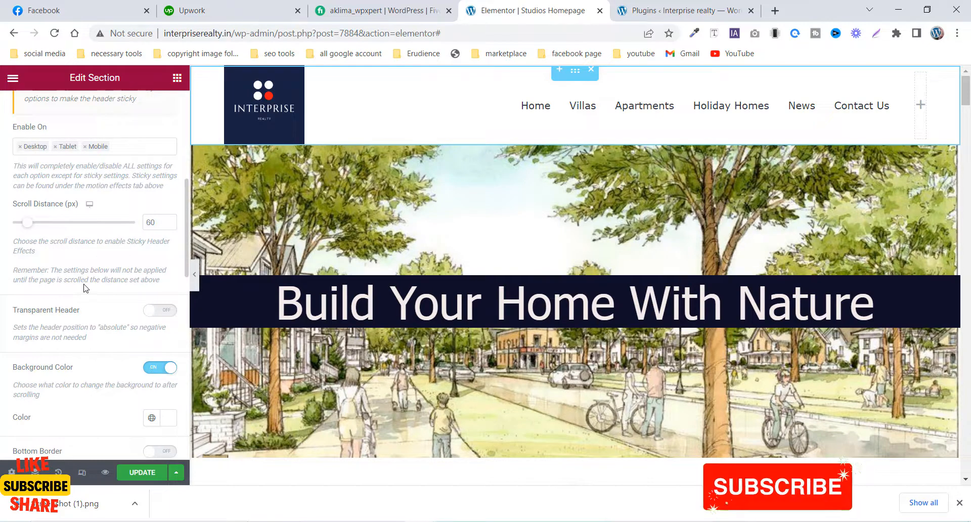
pyautogui.scroll(3, 84, 287)
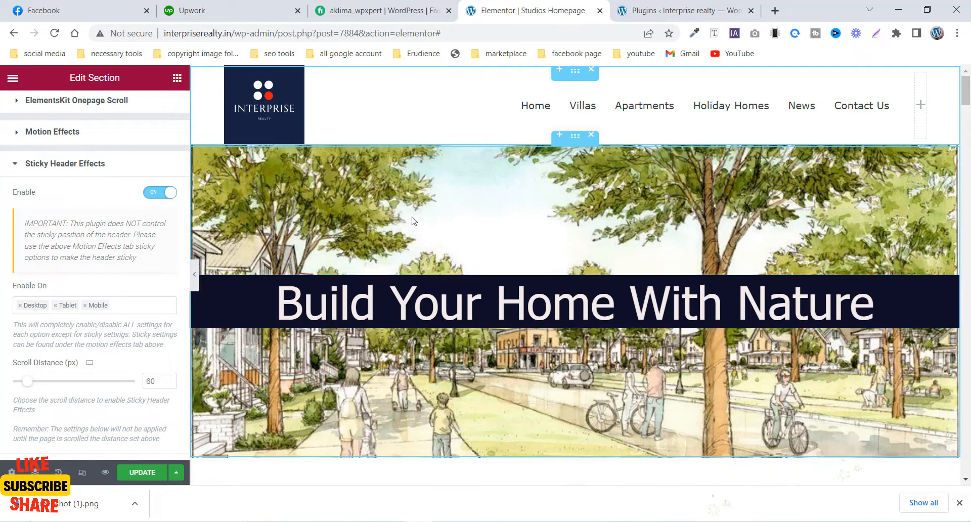
pyautogui.scroll(-6, 109, 299)
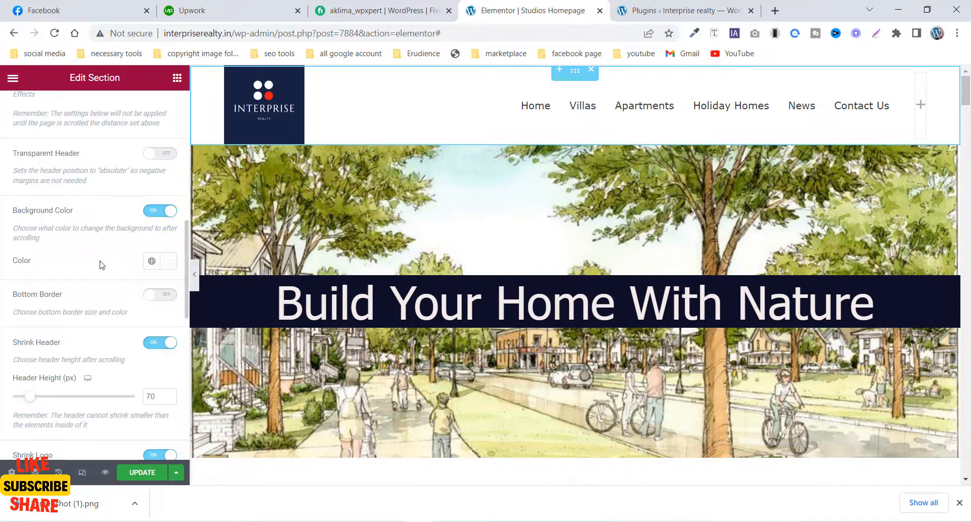
pyautogui.scroll(5, 102, 265)
pyautogui.scroll(5, 60, 240)
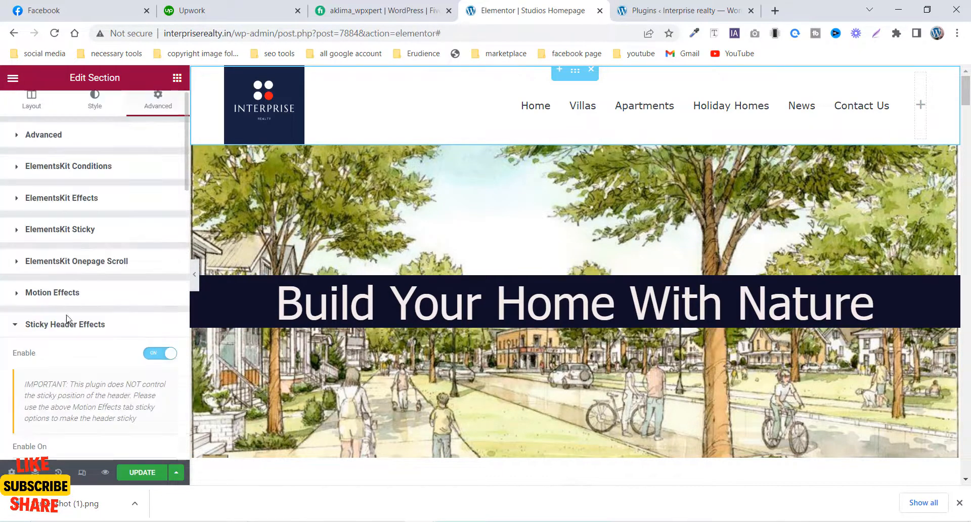
# Step: Switch Sticky Header Effects off and back on for the header section
pyautogui.scroll(-3, 87, 340)
pyautogui.click(167, 197)
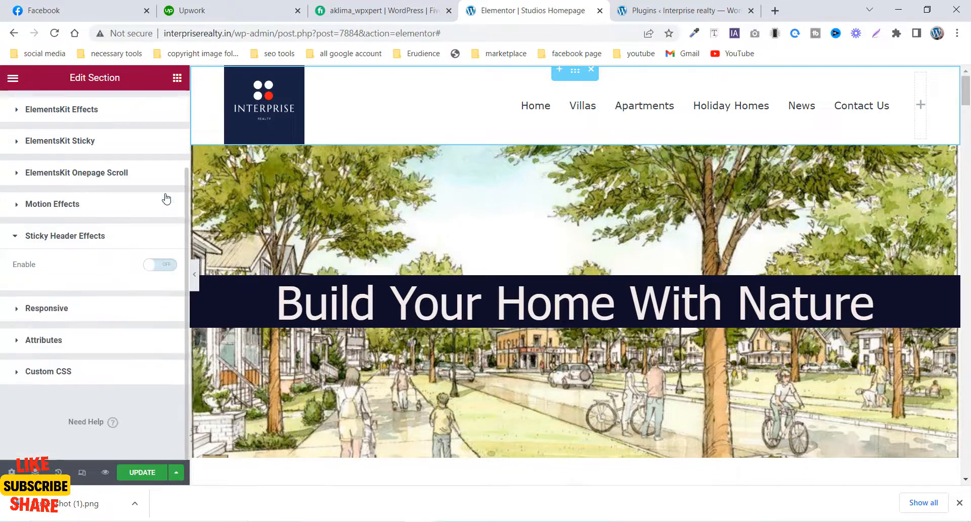
pyautogui.click(158, 266)
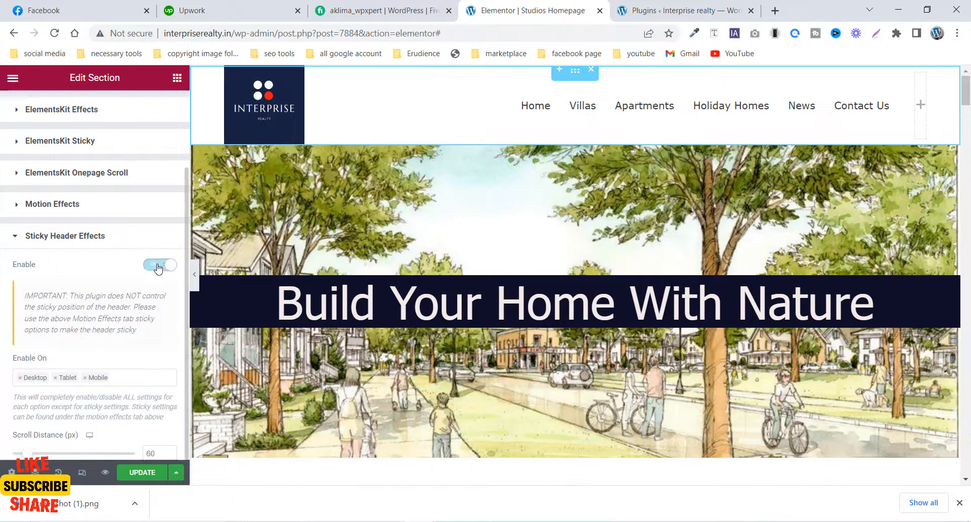
# Step: Turn on Transparent Header in the header section's Sticky Header Effects settings
pyautogui.scroll(-3, 86, 291)
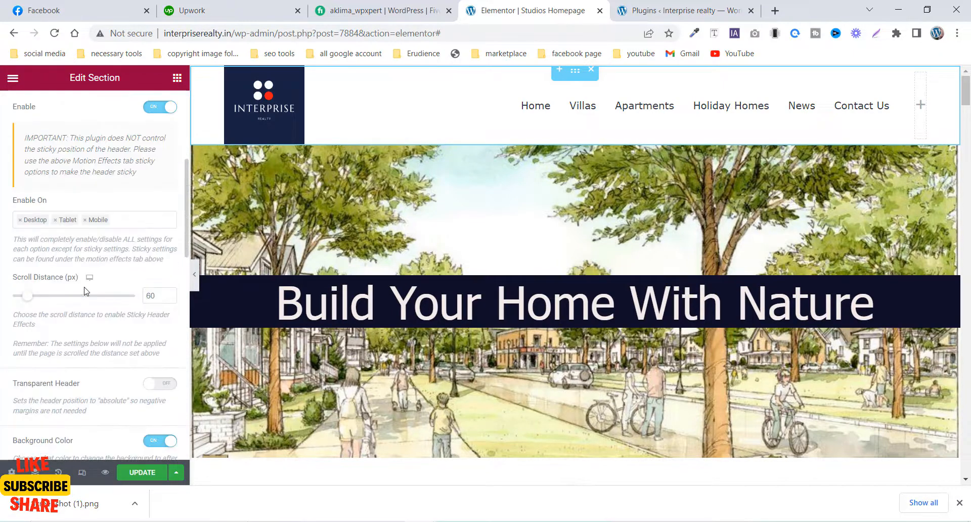
pyautogui.scroll(-2, 104, 326)
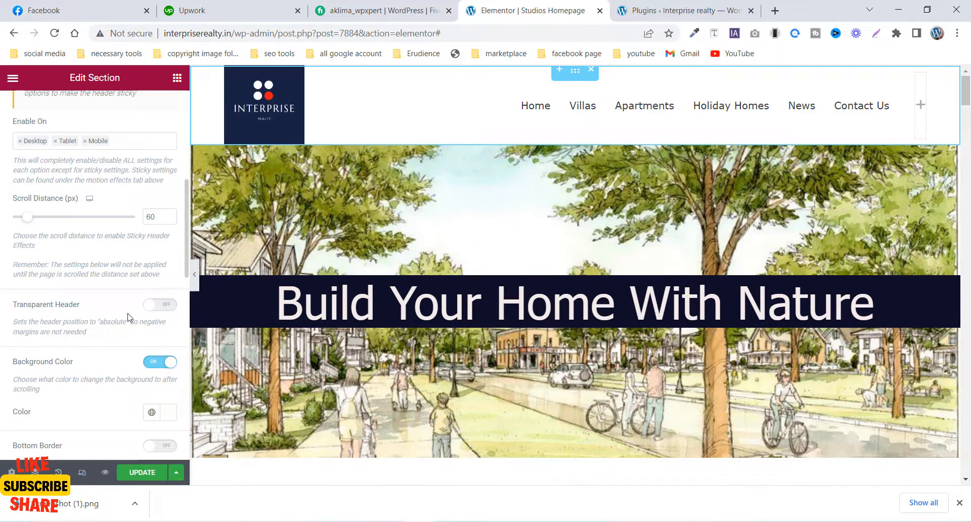
pyautogui.click(161, 305)
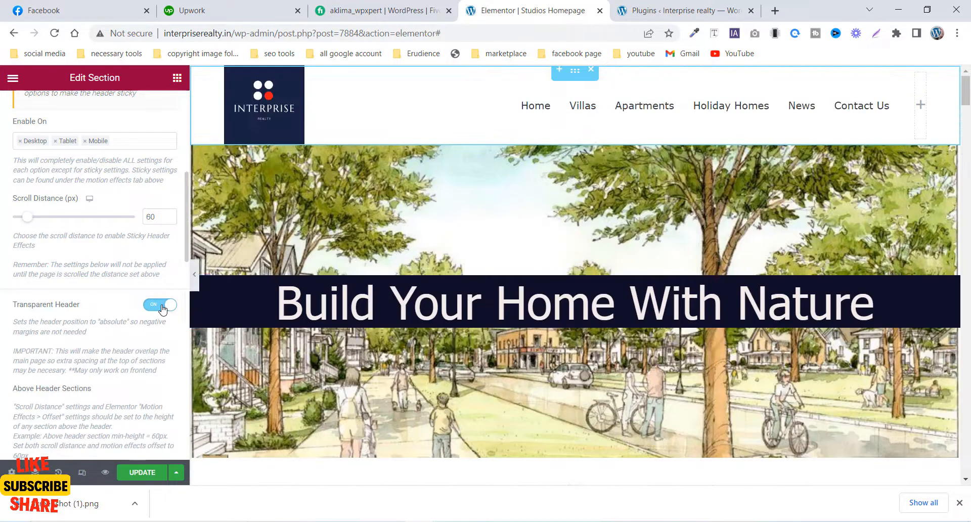
# Step: Examine the transparent header notes and background color options, and check how the header behaves in the page preview
pyautogui.scroll(-2, 124, 323)
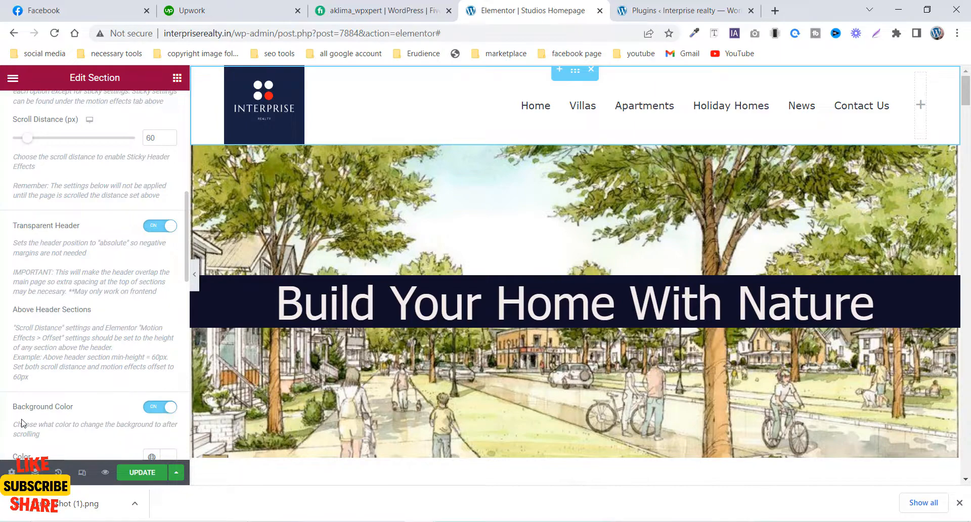
pyautogui.scroll(-2, 59, 418)
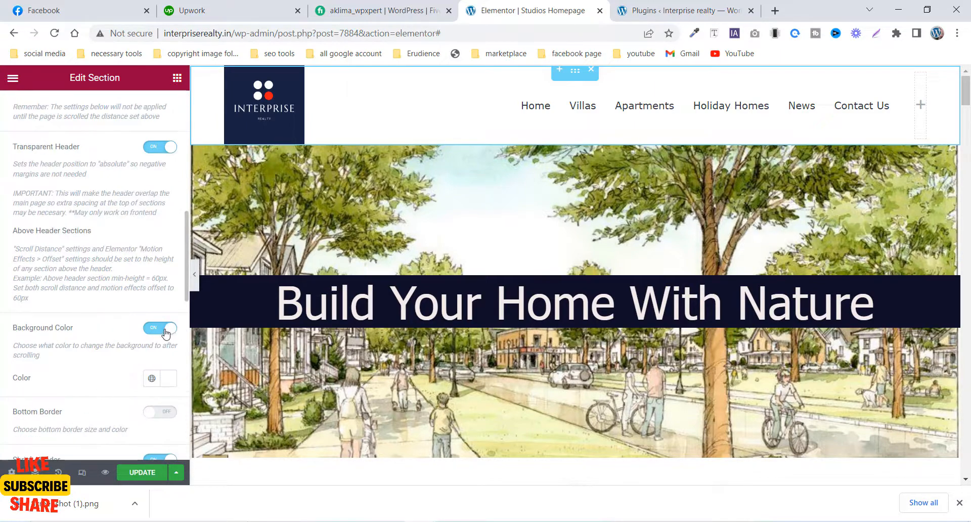
pyautogui.scroll(-2, 516, 136)
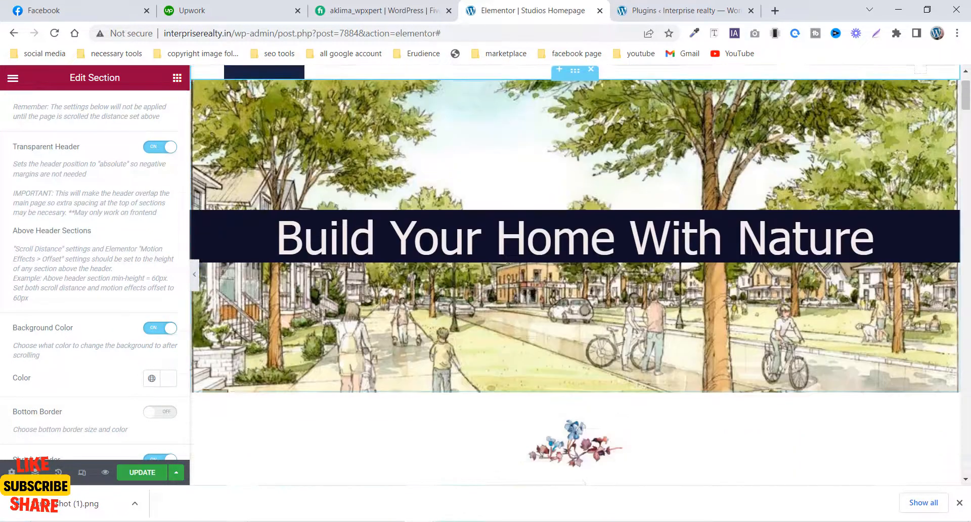
pyautogui.scroll(2, 515, 137)
pyautogui.scroll(-3, 455, 112)
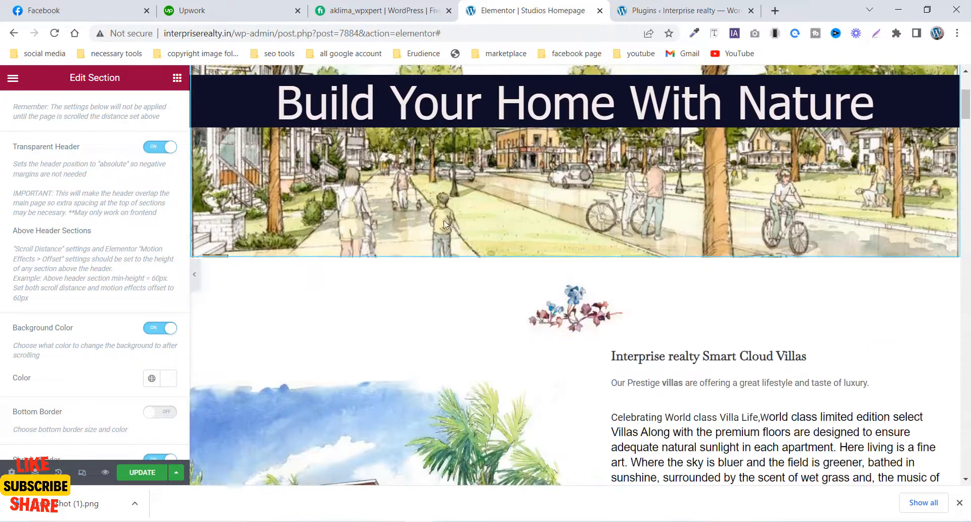
pyautogui.scroll(3, 432, 220)
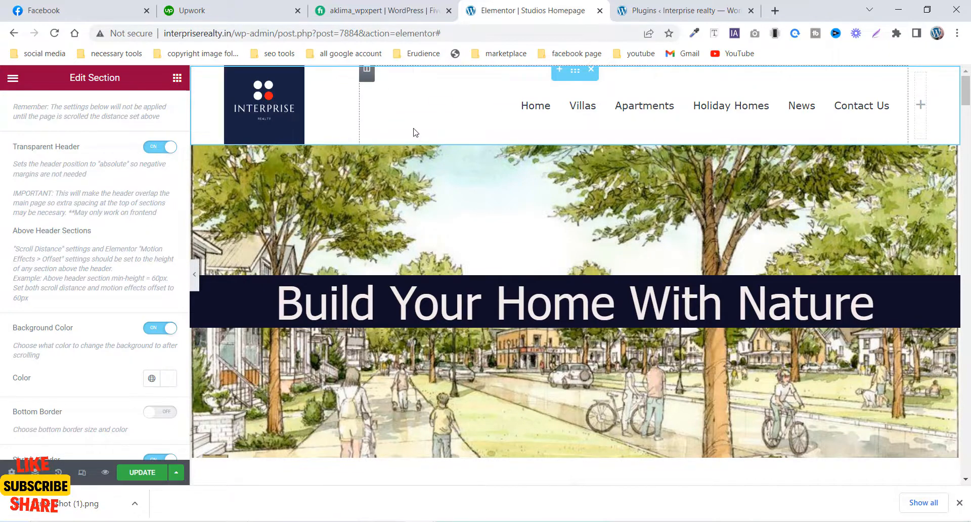
pyautogui.scroll(-10, 494, 217)
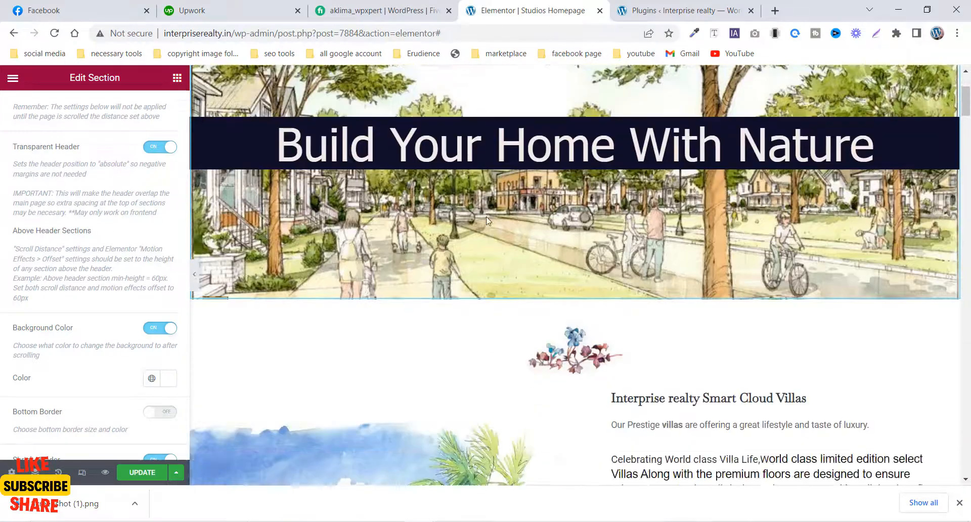
pyautogui.scroll(5, 479, 227)
pyautogui.scroll(6, 479, 226)
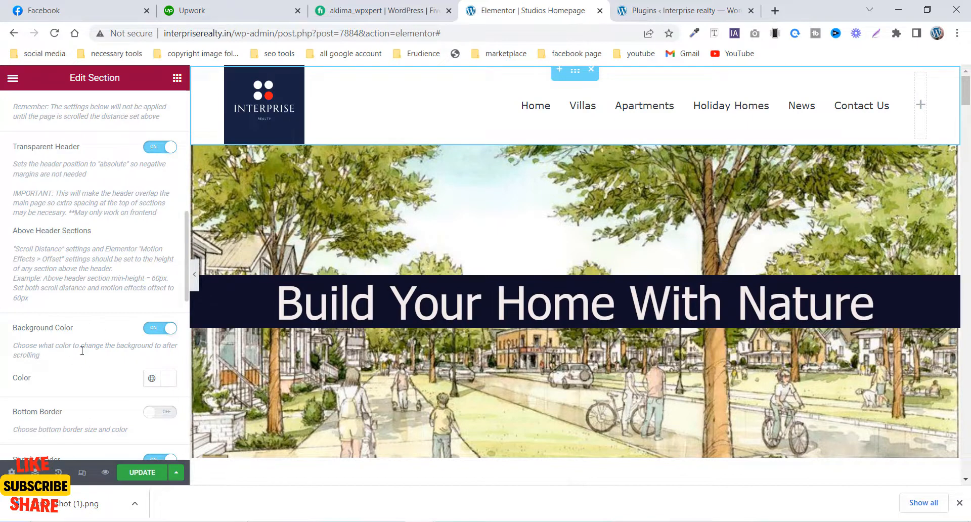
# Step: Try red #E51717 as the header's after-scroll background color and return the color to white
pyautogui.click(167, 381)
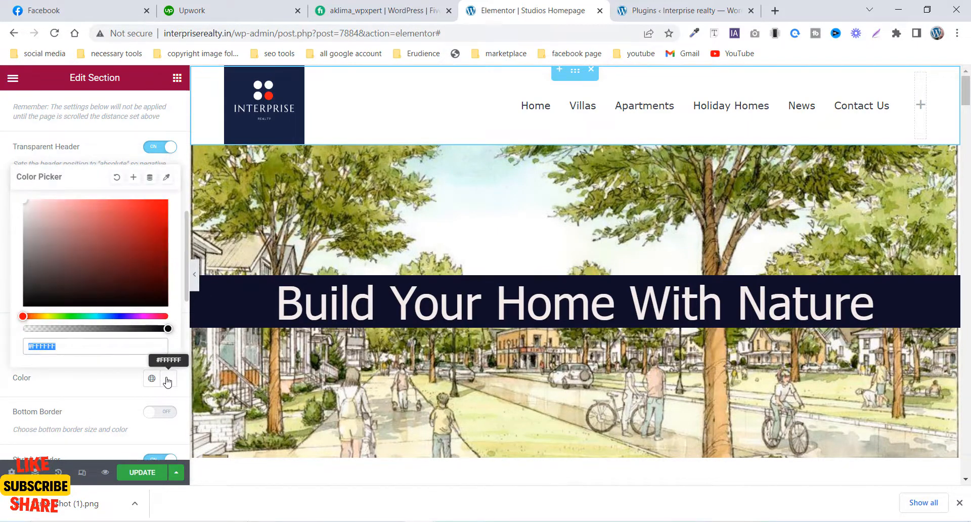
pyautogui.click(154, 209)
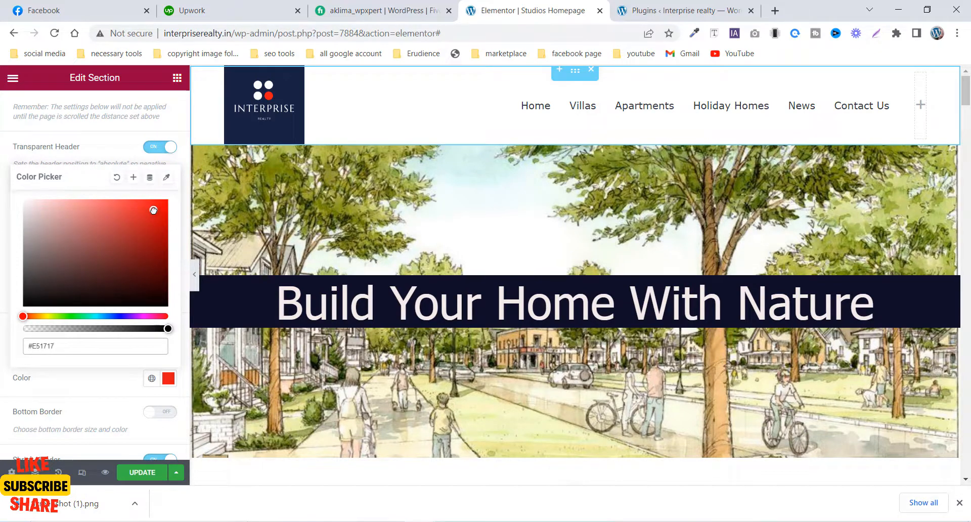
pyautogui.moveTo(24, 222); pyautogui.dragTo(3, 183)
pyautogui.click(88, 392)
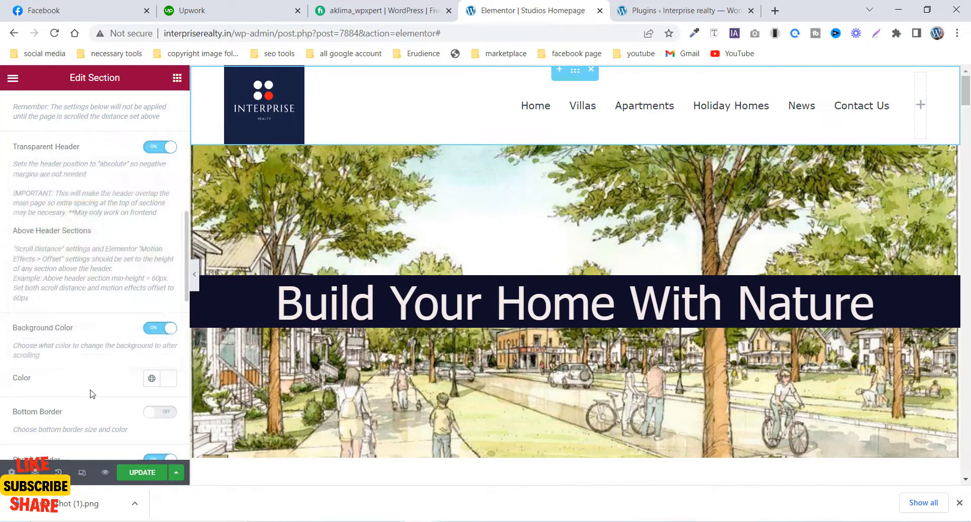
# Step: Switch Shrink Header off and back on, check the header in the page preview, and inspect the Header Height setting
pyautogui.scroll(-2, 89, 393)
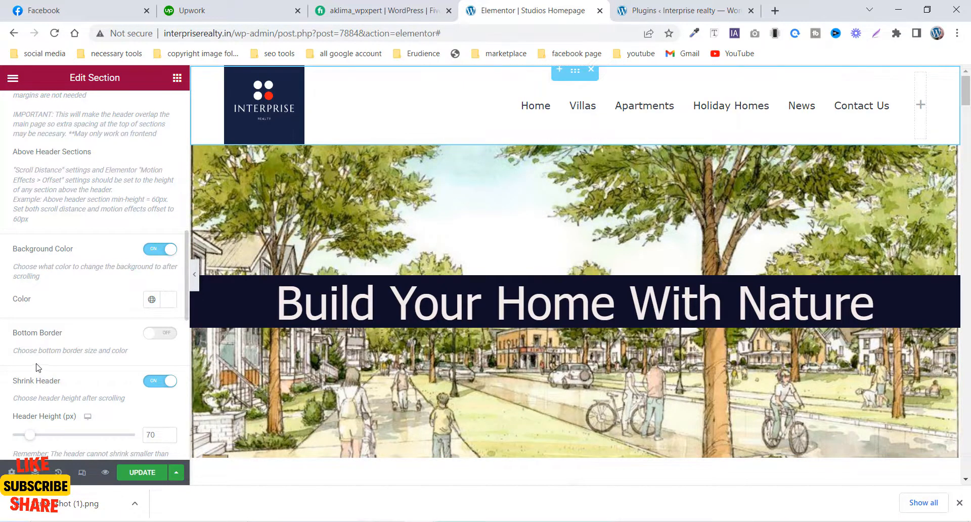
pyautogui.scroll(-2, 35, 368)
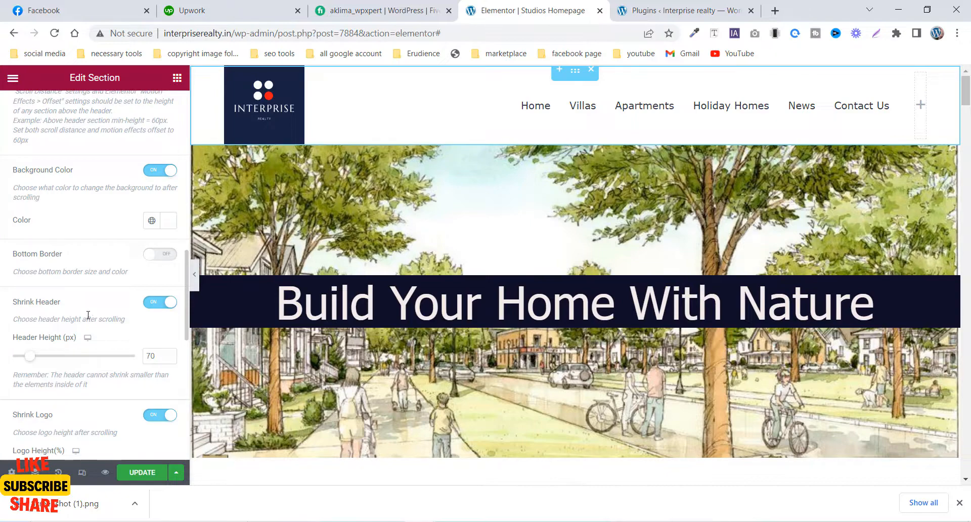
pyautogui.click(161, 304)
pyautogui.click(160, 305)
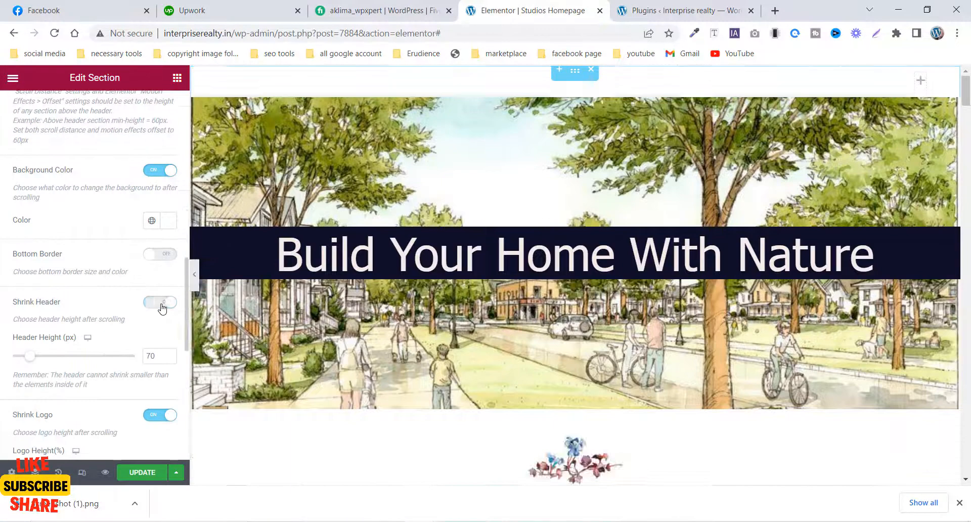
pyautogui.scroll(-4, 466, 165)
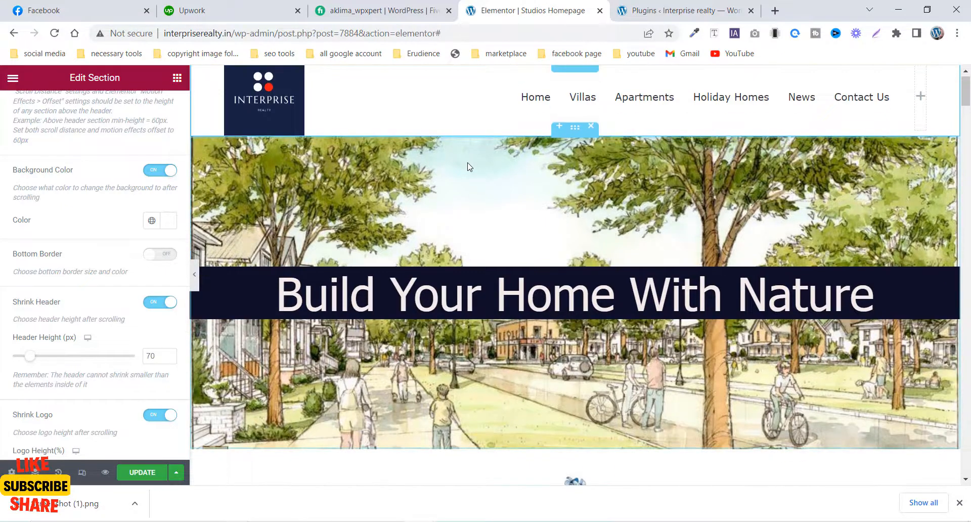
pyautogui.scroll(4, 456, 256)
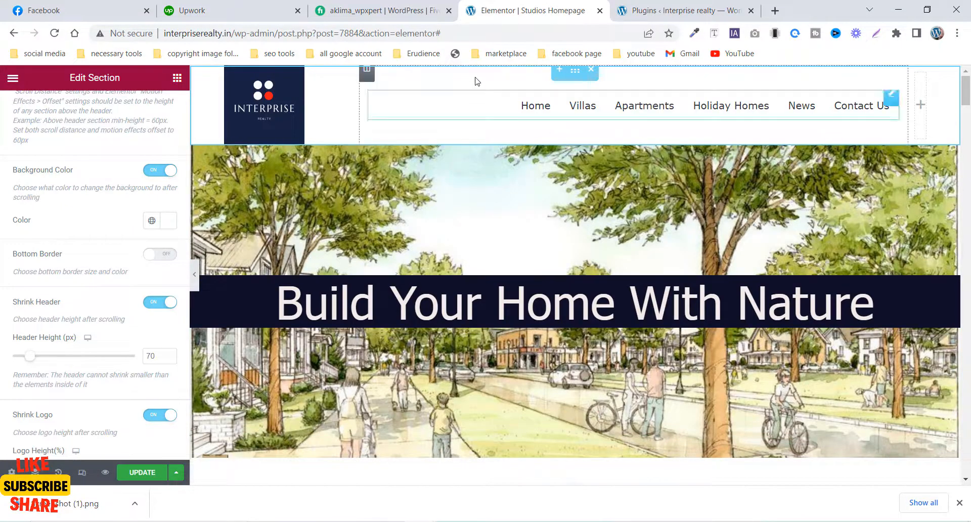
pyautogui.click(157, 351)
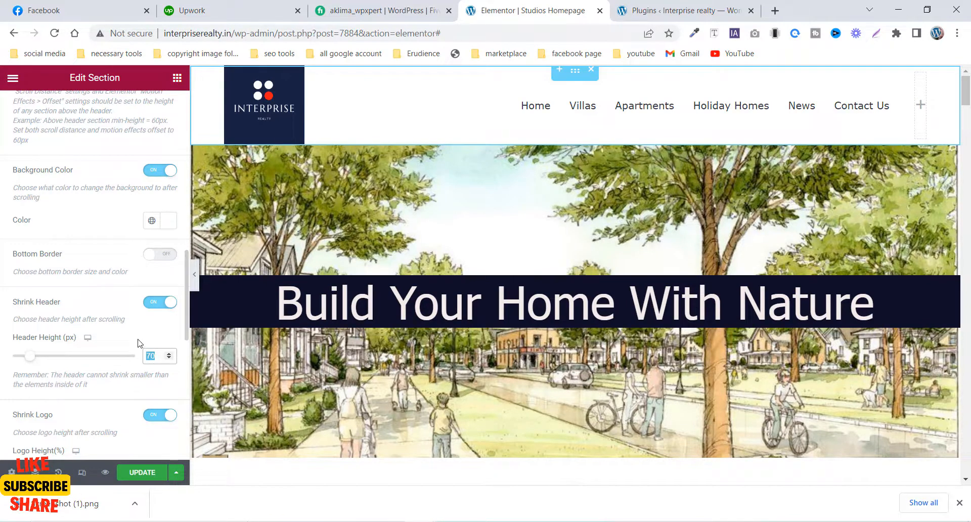
pyautogui.click(141, 354)
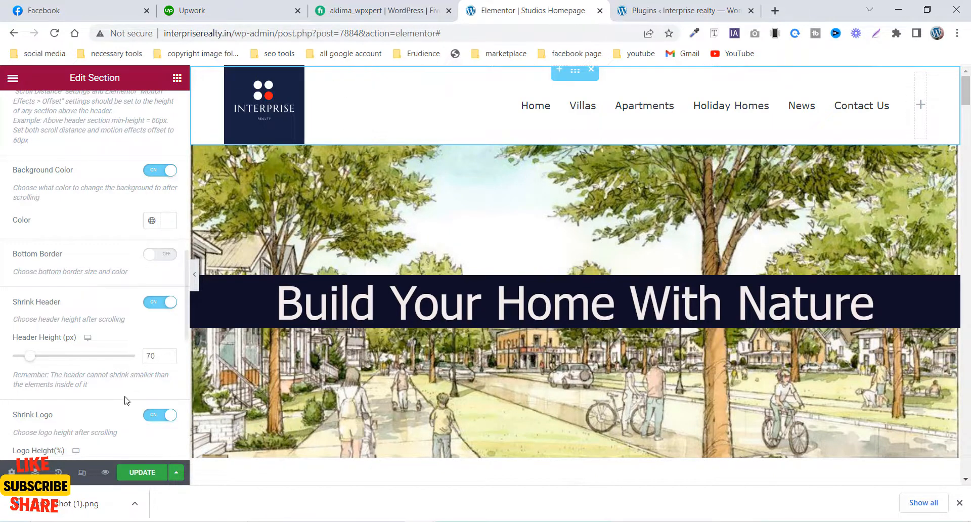
# Step: Switch Shrink Logo off and back on to compare the logo size in the header preview
pyautogui.scroll(-3, 46, 434)
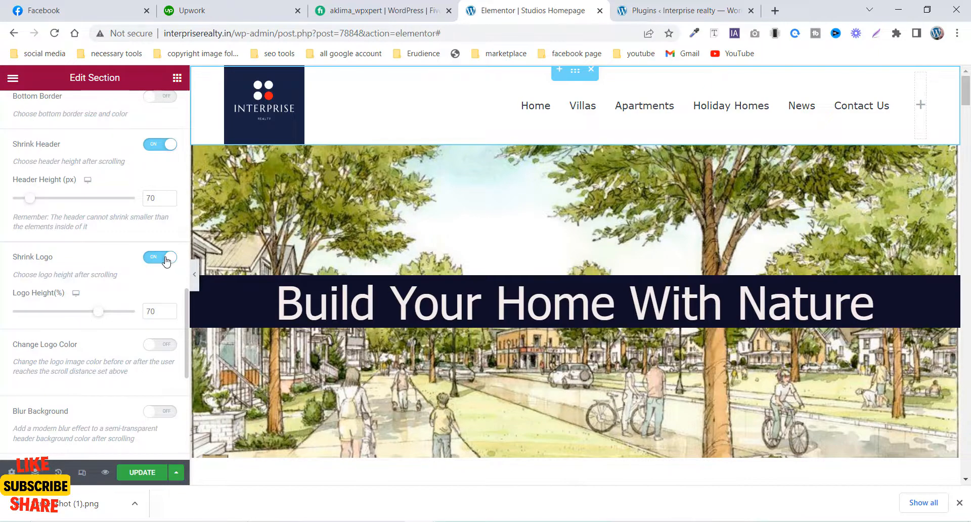
pyautogui.click(155, 259)
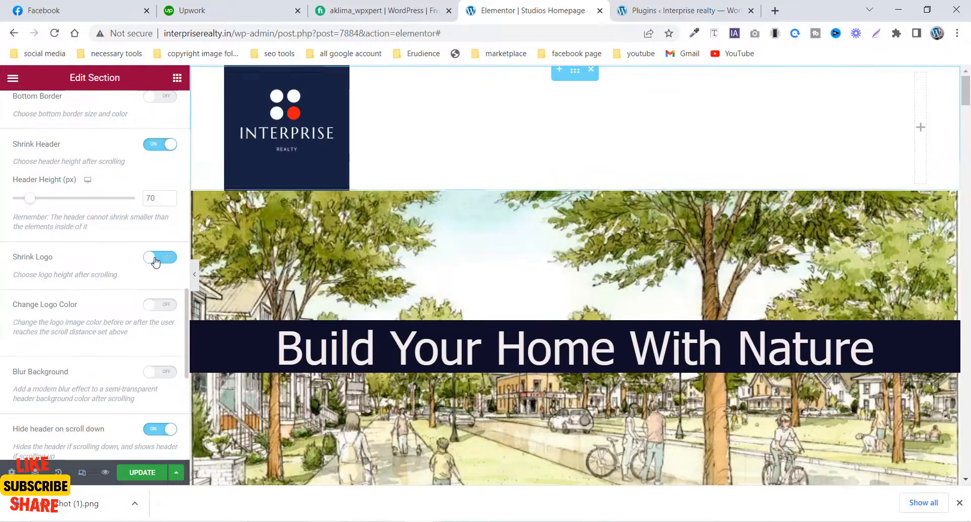
pyautogui.click(155, 257)
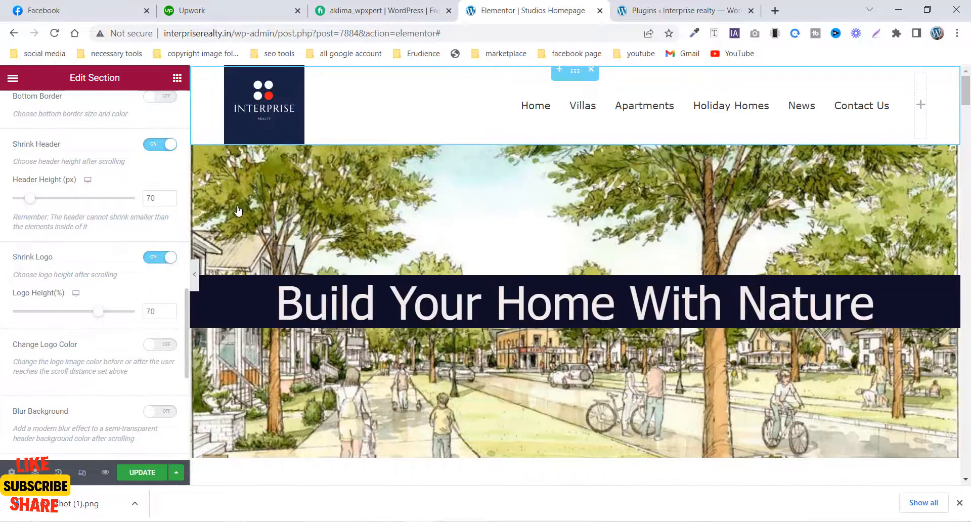
pyautogui.scroll(-1, 500, 309)
pyautogui.scroll(3, 500, 310)
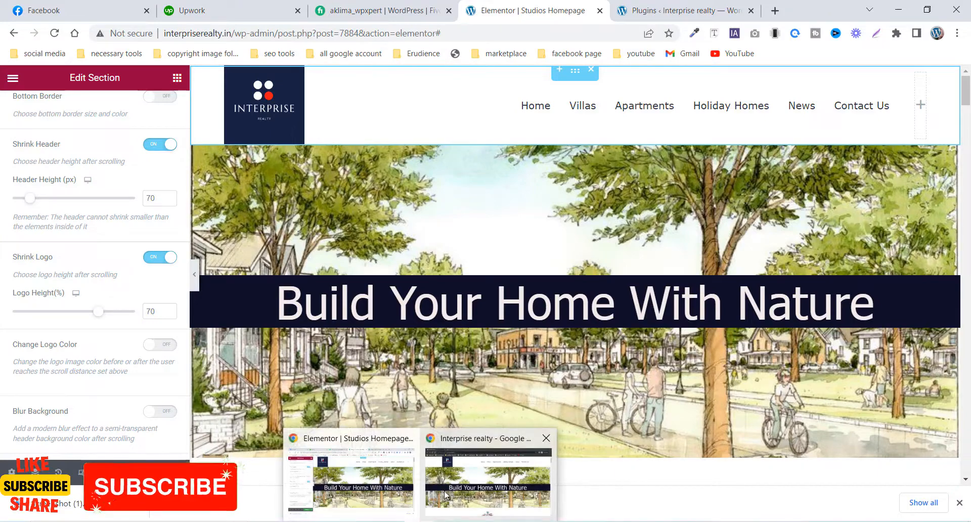
# Step: Check how the header behaves while scrolling the live site in the incognito window, and return to the Elementor editor
pyautogui.click(481, 480)
pyautogui.scroll(-1, 501, 276)
pyautogui.scroll(-5, 501, 276)
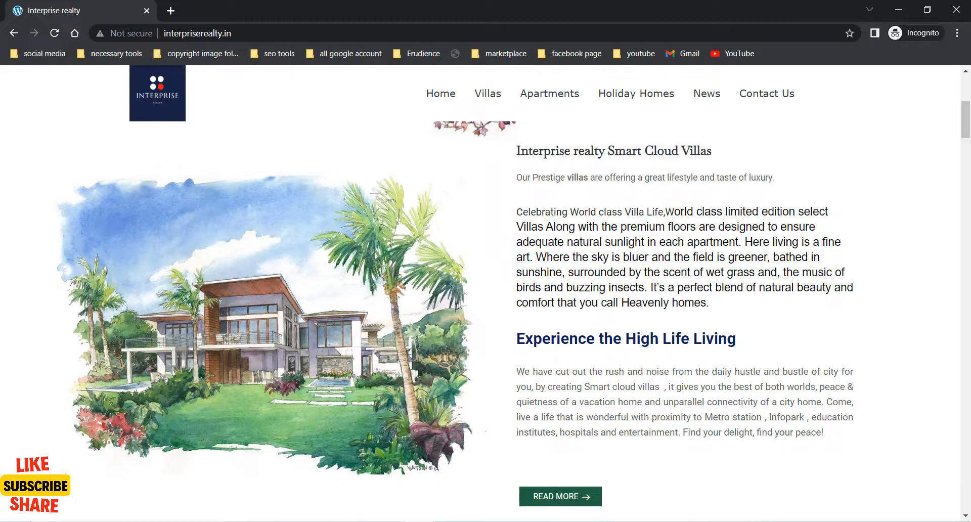
pyautogui.moveTo(420, 520)
pyautogui.click(358, 488)
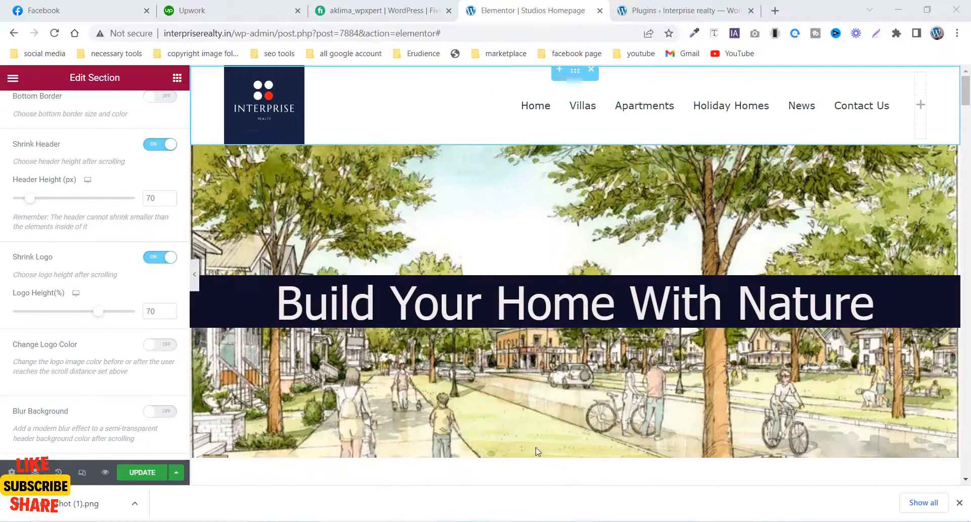
# Step: Switch Change Logo Color on and back off for the header section
pyautogui.click(160, 346)
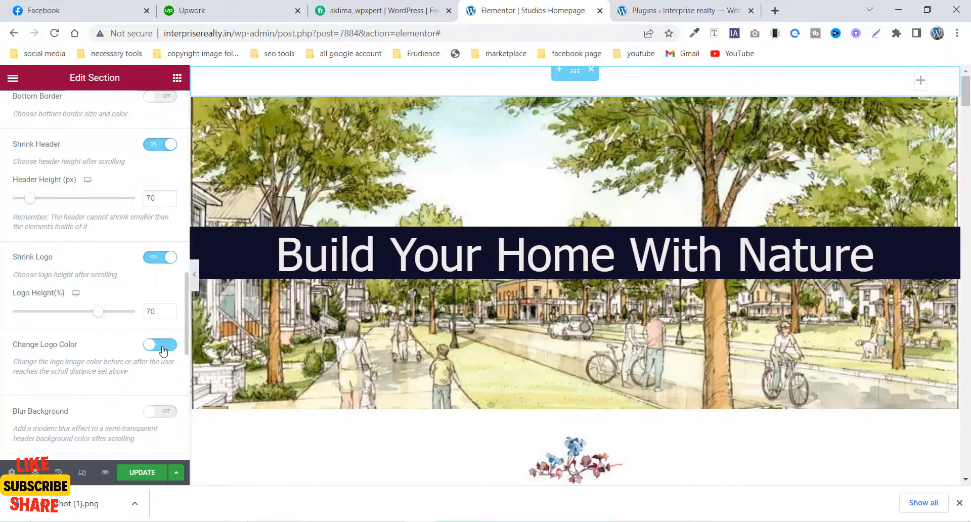
pyautogui.click(162, 347)
# Step: Examine the Hide header on scroll down option with its Scroll Distance setting, and scroll through the page preview to illustrate it
pyautogui.scroll(-3, 161, 349)
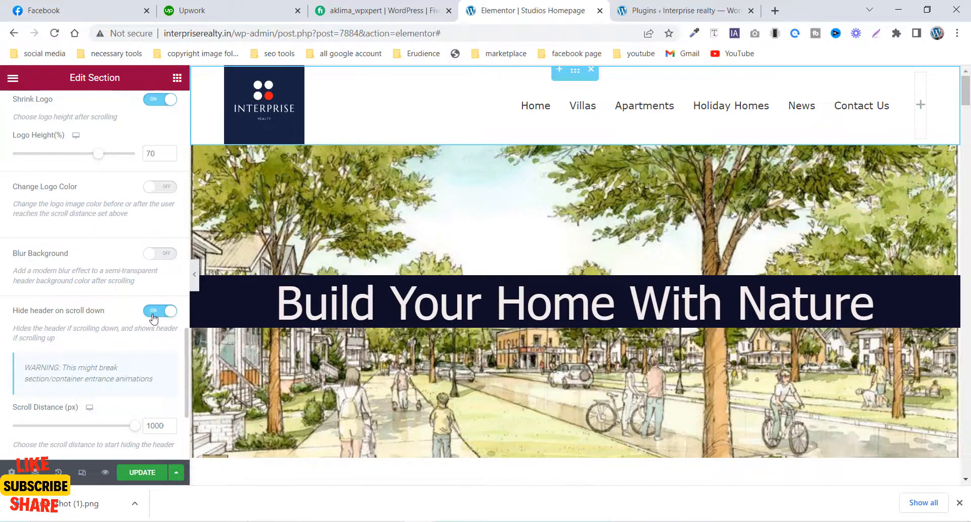
pyautogui.scroll(-20, 536, 472)
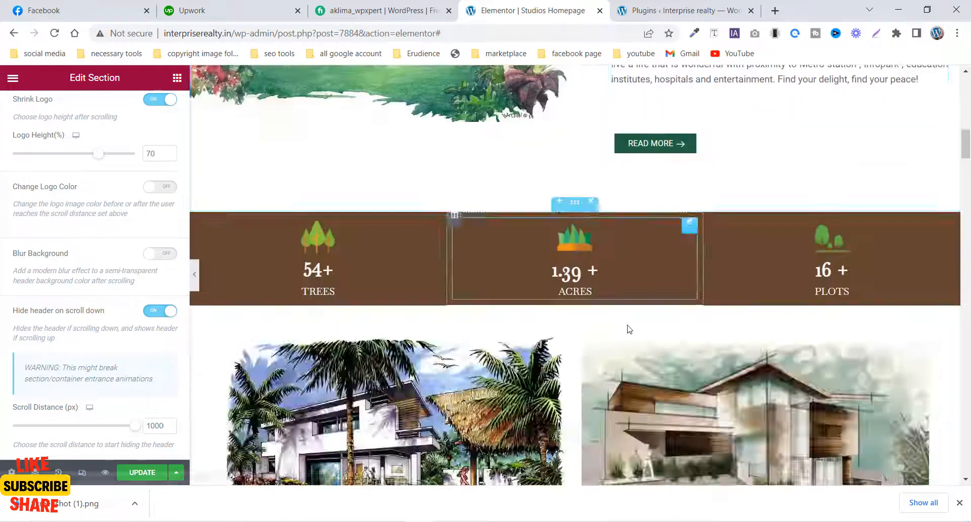
pyautogui.scroll(10, 587, 384)
pyautogui.scroll(-5, 585, 403)
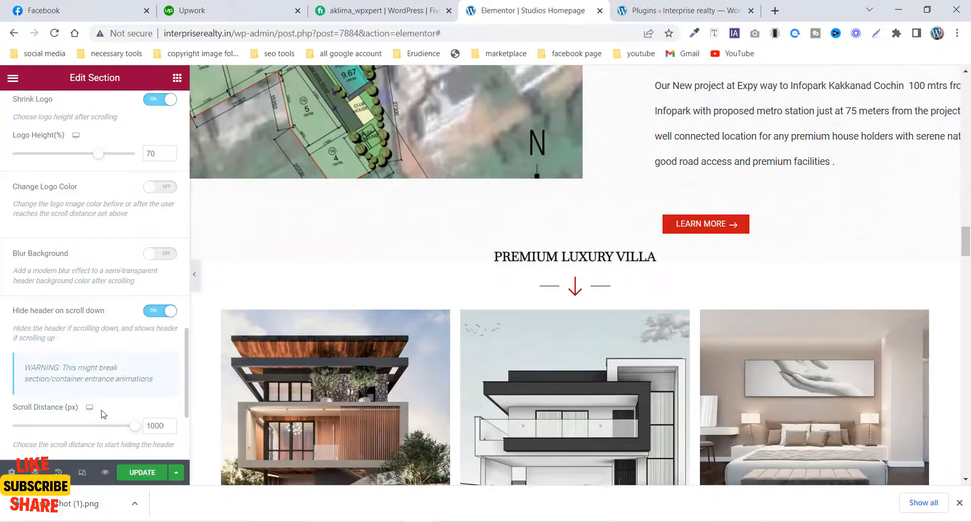
pyautogui.scroll(-3, 133, 429)
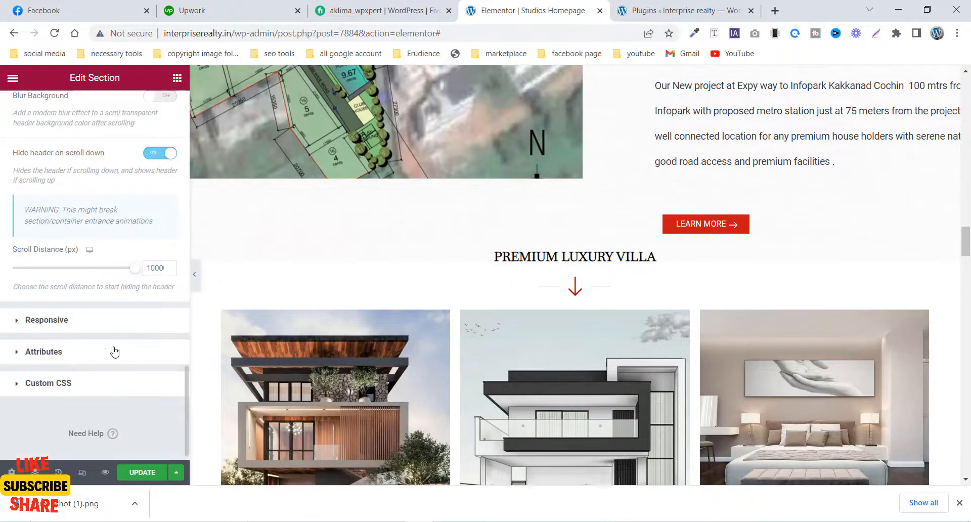
pyautogui.scroll(3, 118, 266)
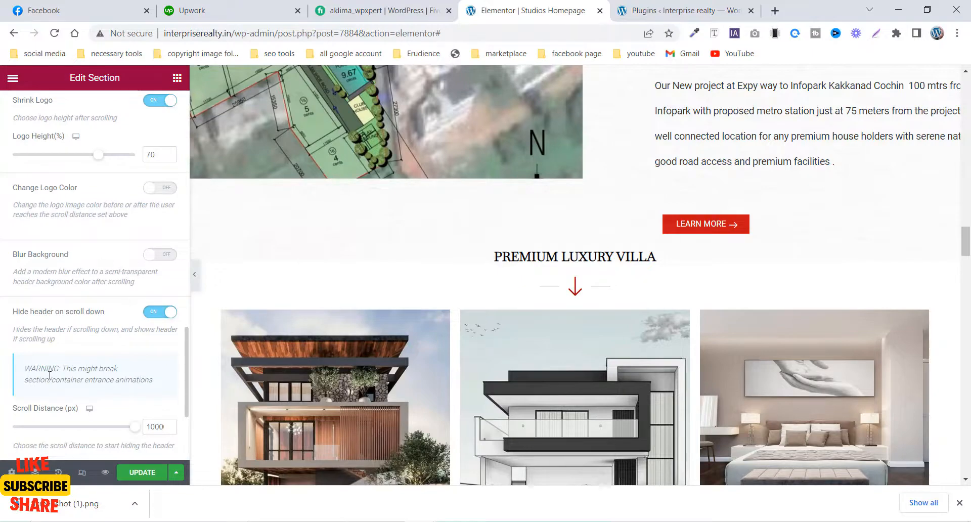
pyautogui.scroll(12, 753, 328)
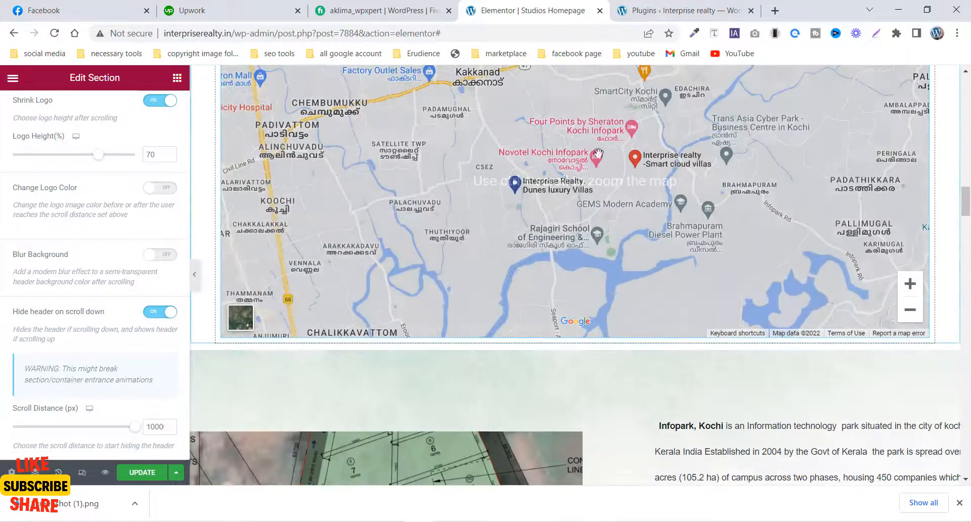
pyautogui.scroll(-12, 753, 327)
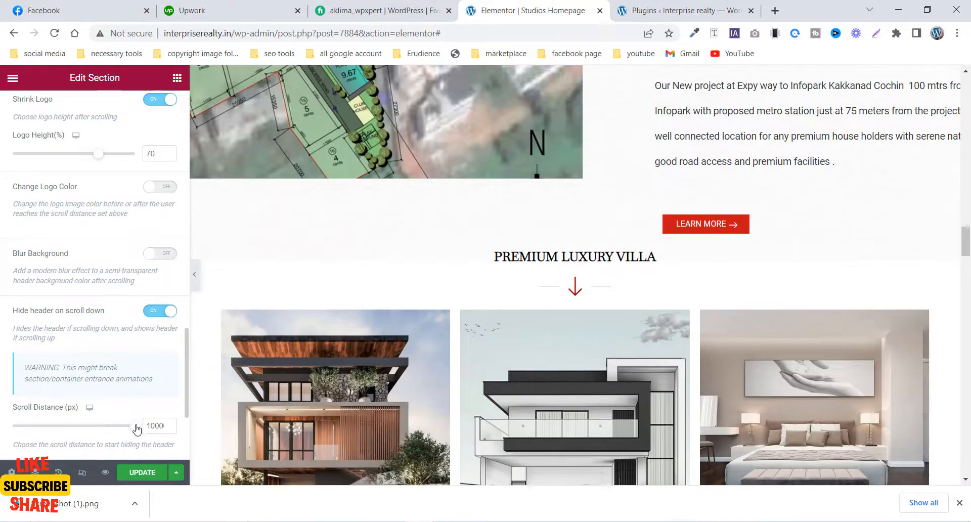
pyautogui.scroll(-3, 43, 424)
pyautogui.scroll(3, 118, 266)
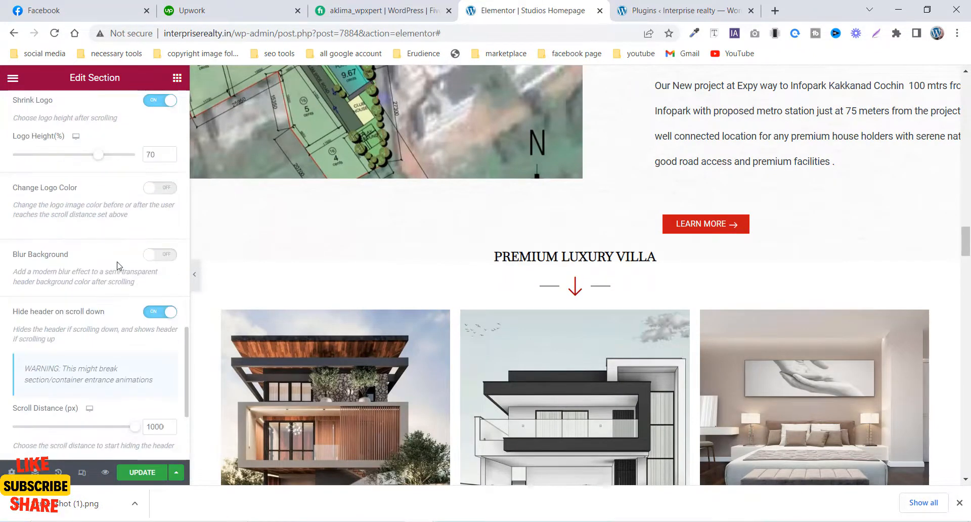
pyautogui.scroll(10, 643, 287)
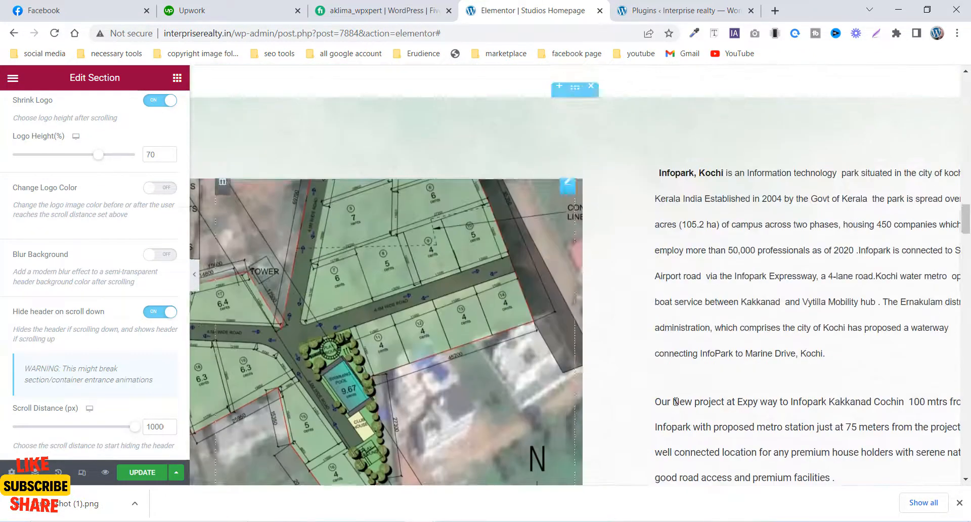
# Step: Review the Sticky Header Effects settings from the Enable option down to Shrink Logo, and update the page
pyautogui.scroll(20, 643, 288)
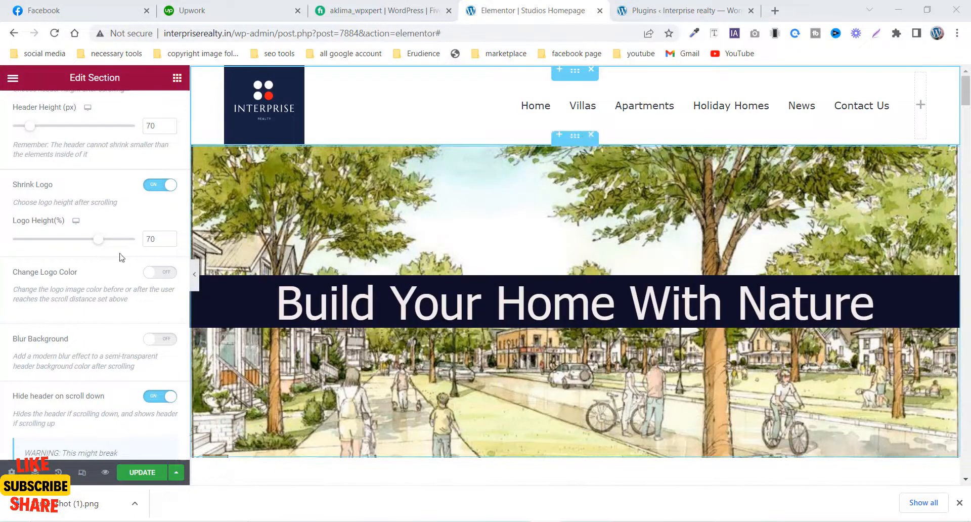
pyautogui.scroll(8, 103, 267)
pyautogui.scroll(5, 104, 268)
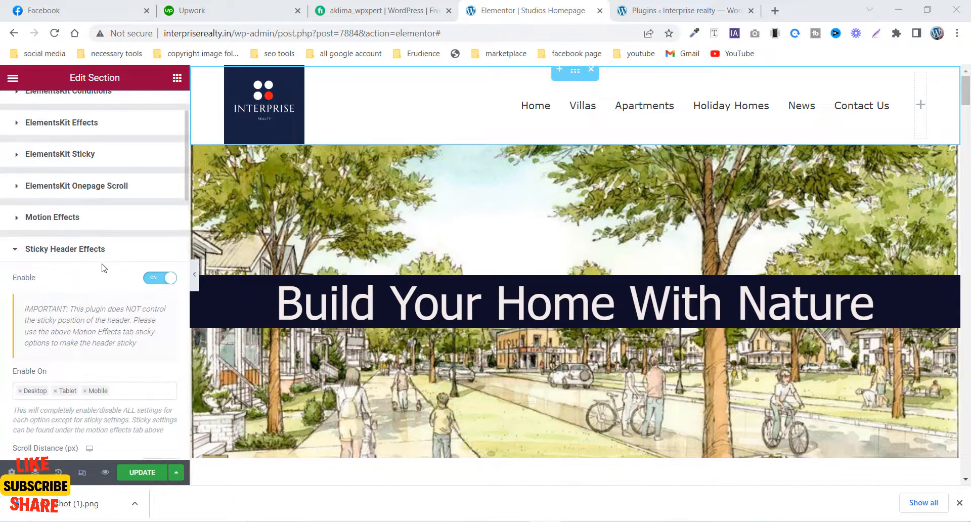
pyautogui.scroll(-10, 98, 285)
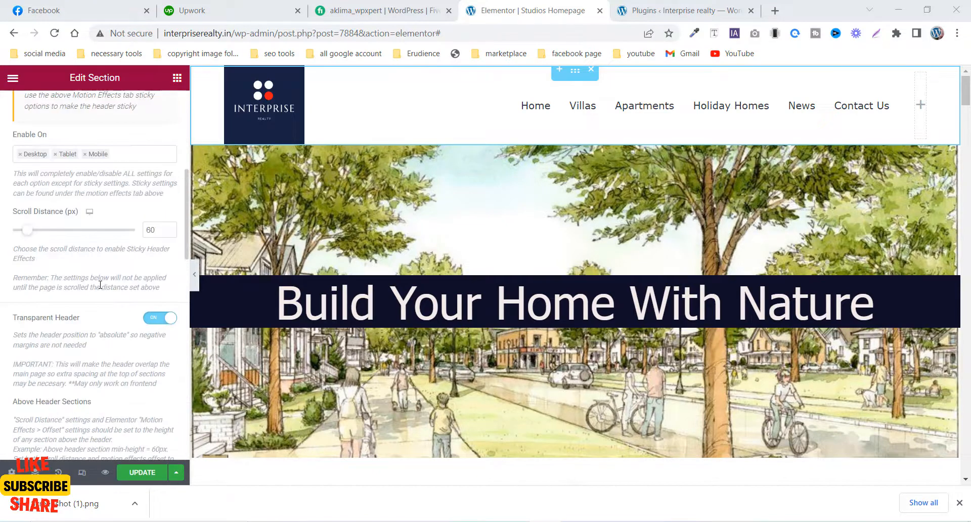
pyautogui.click(143, 473)
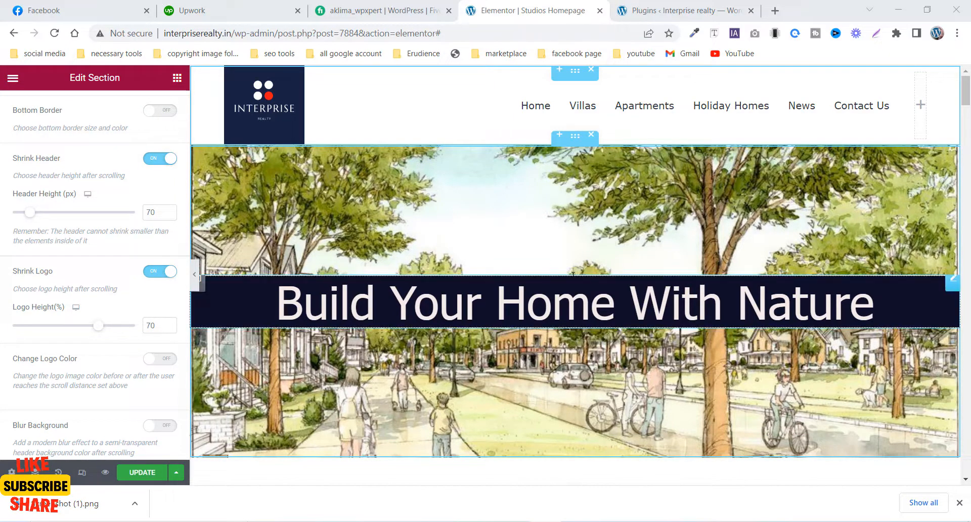
pyautogui.scroll(-1, 498, 258)
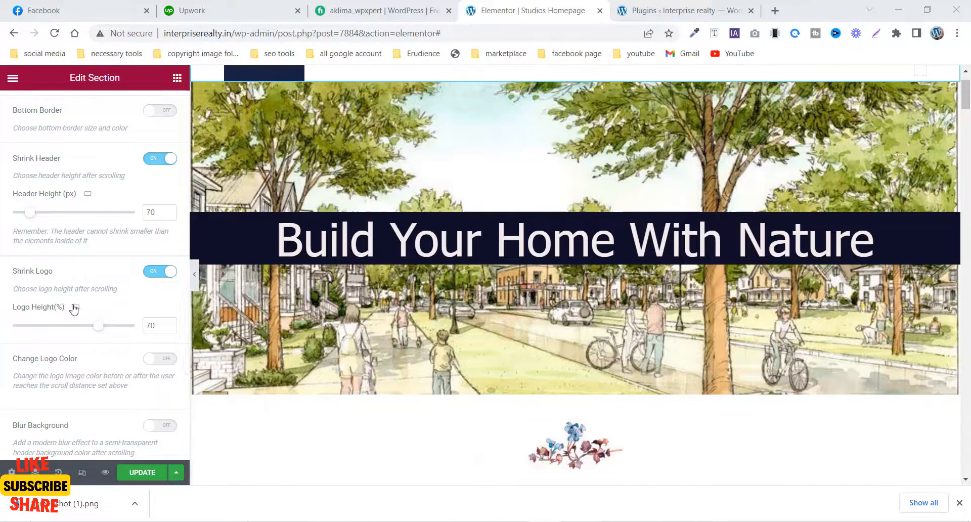
pyautogui.scroll(8, 50, 262)
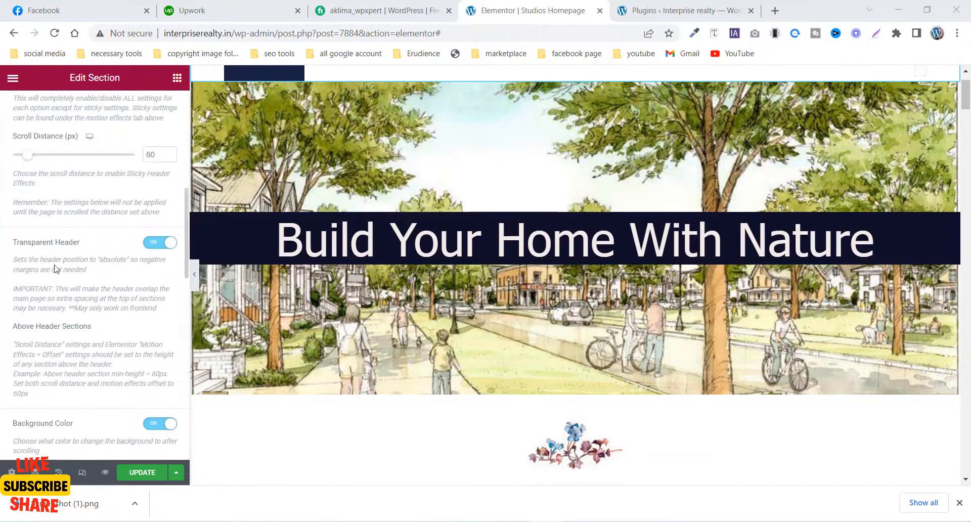
pyautogui.scroll(-5, 118, 239)
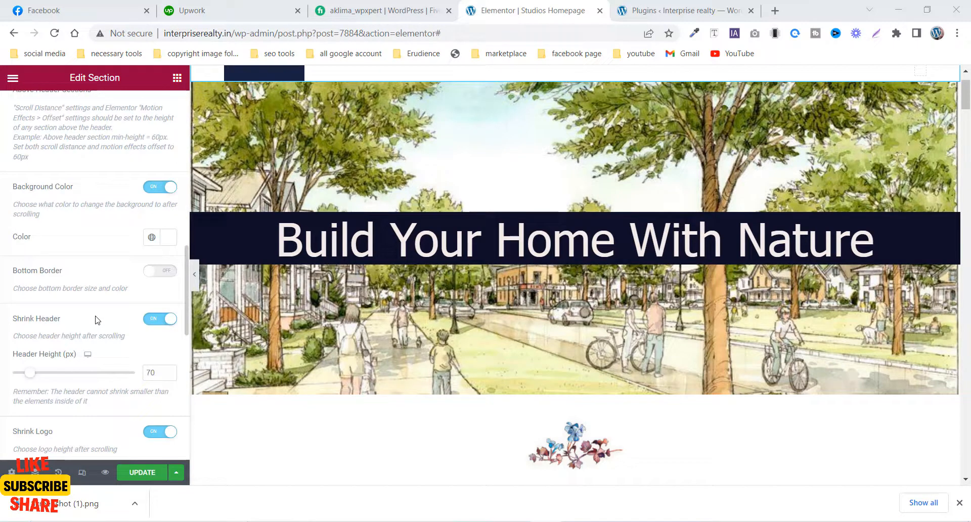